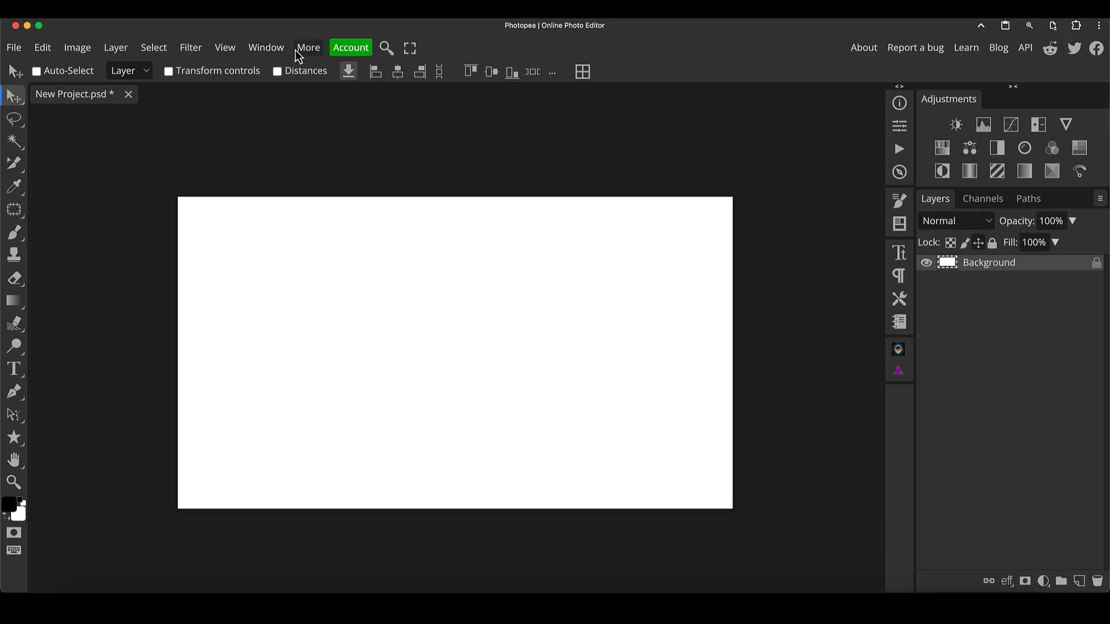
- Open the Gallery panel from the window options
left_click(301, 55)
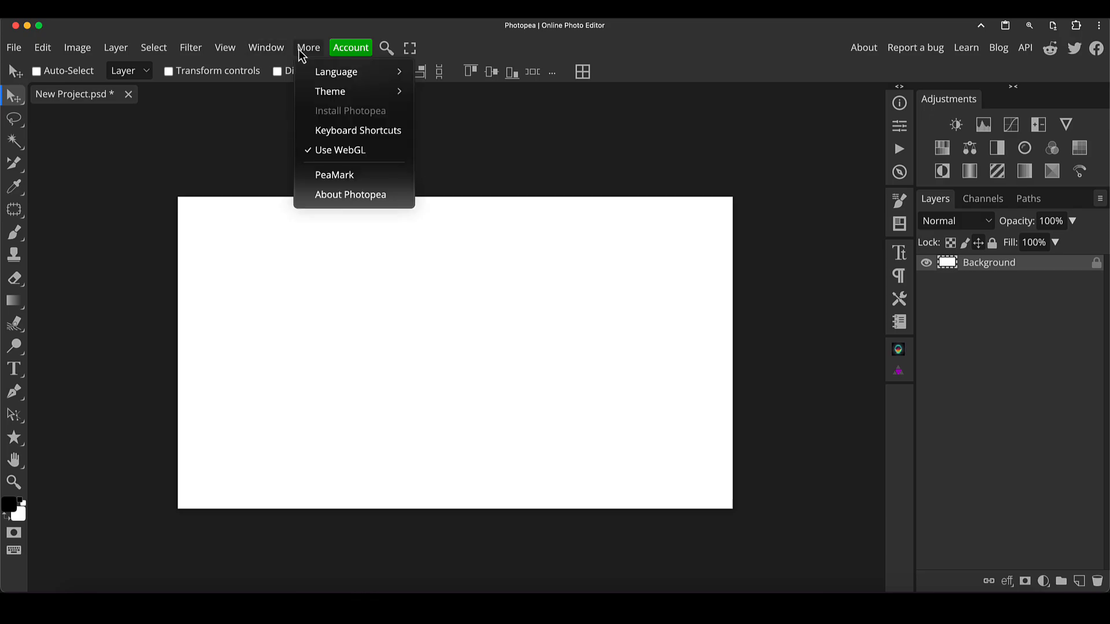
mouse_move(280, 56)
mouse_move(289, 77)
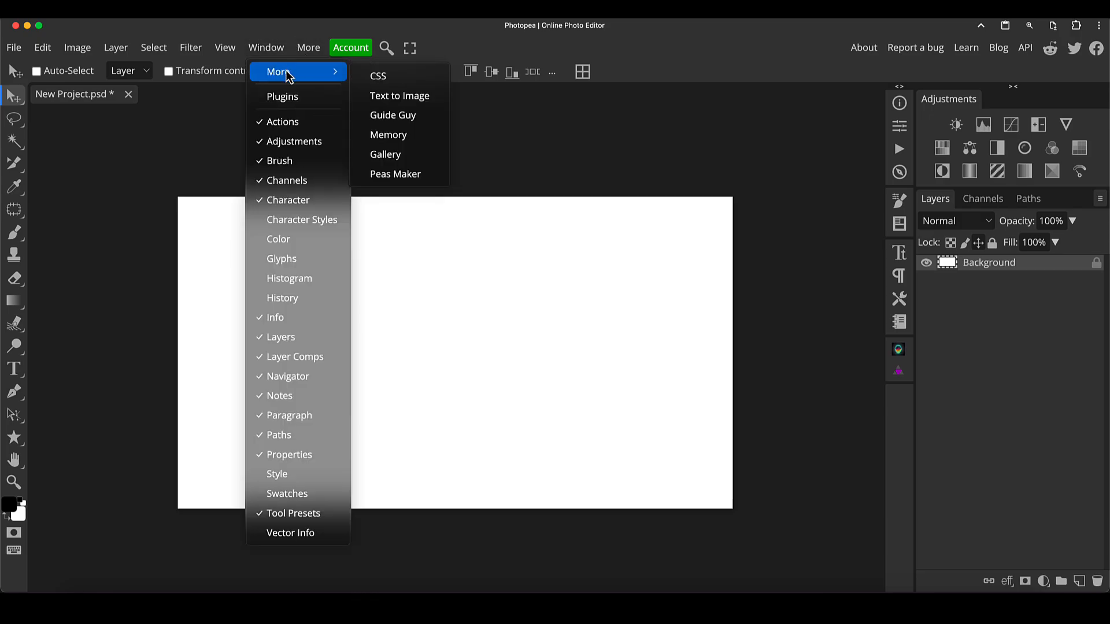
left_click(401, 165)
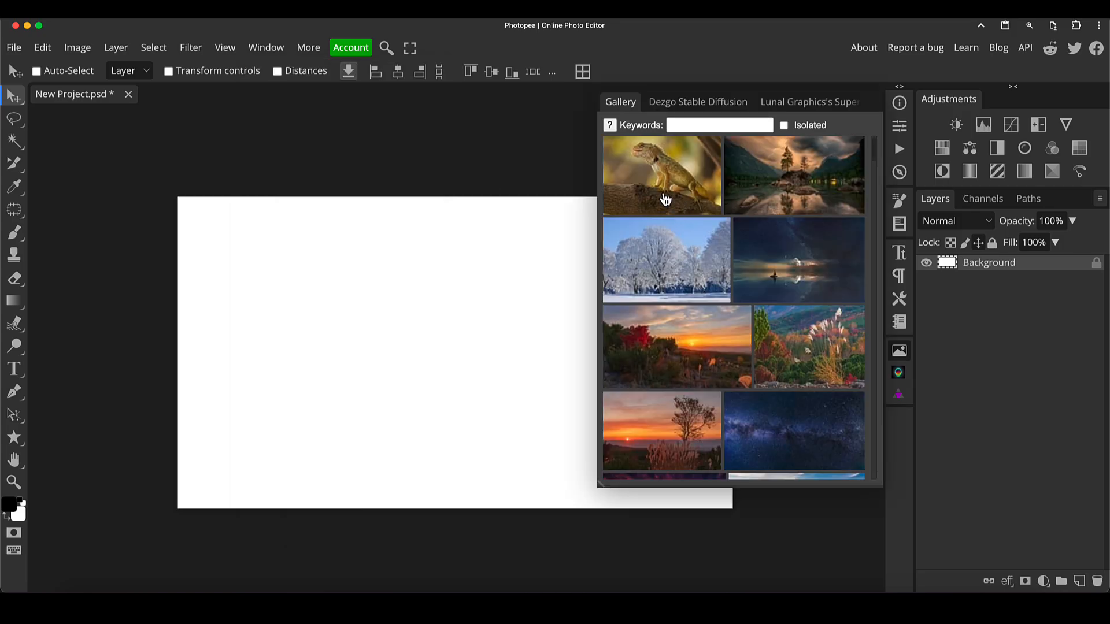
- Insert the lizard photo from the Gallery, enlarging it to about 115% and positioning it on the canvas
left_click(901, 352)
left_click(901, 352)
scroll(810, 168, "down", 7)
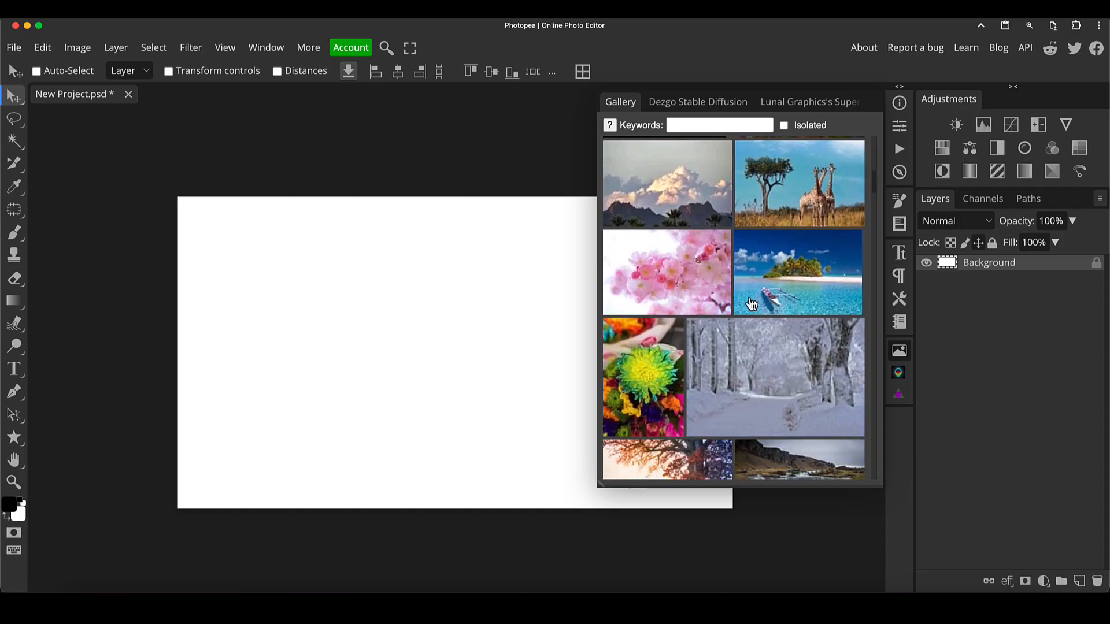
scroll(752, 303, "up", 6)
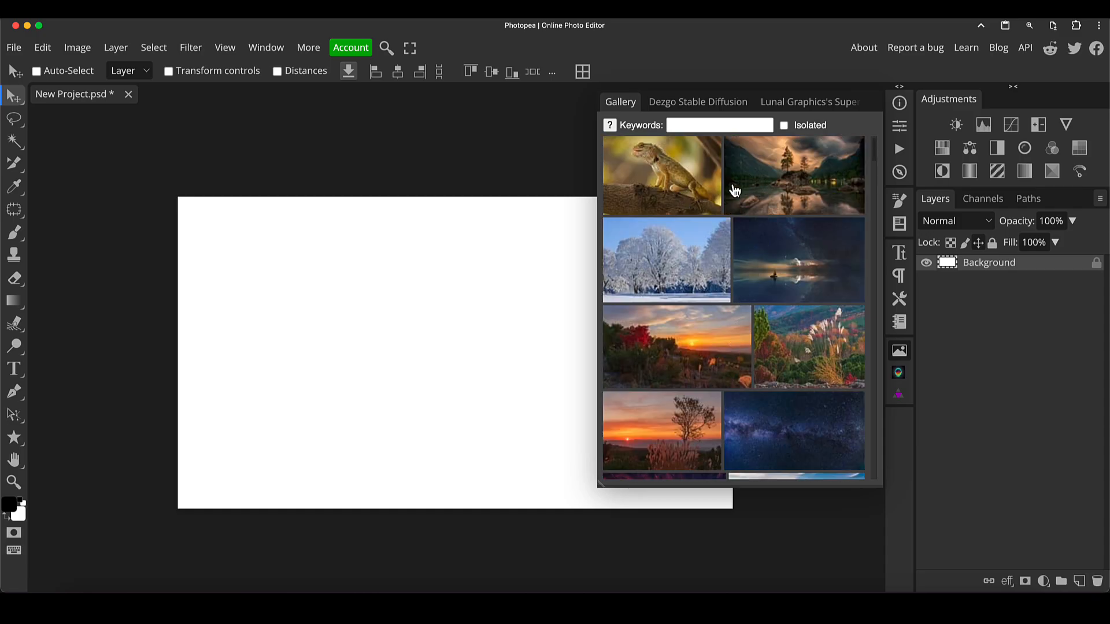
left_click(673, 170)
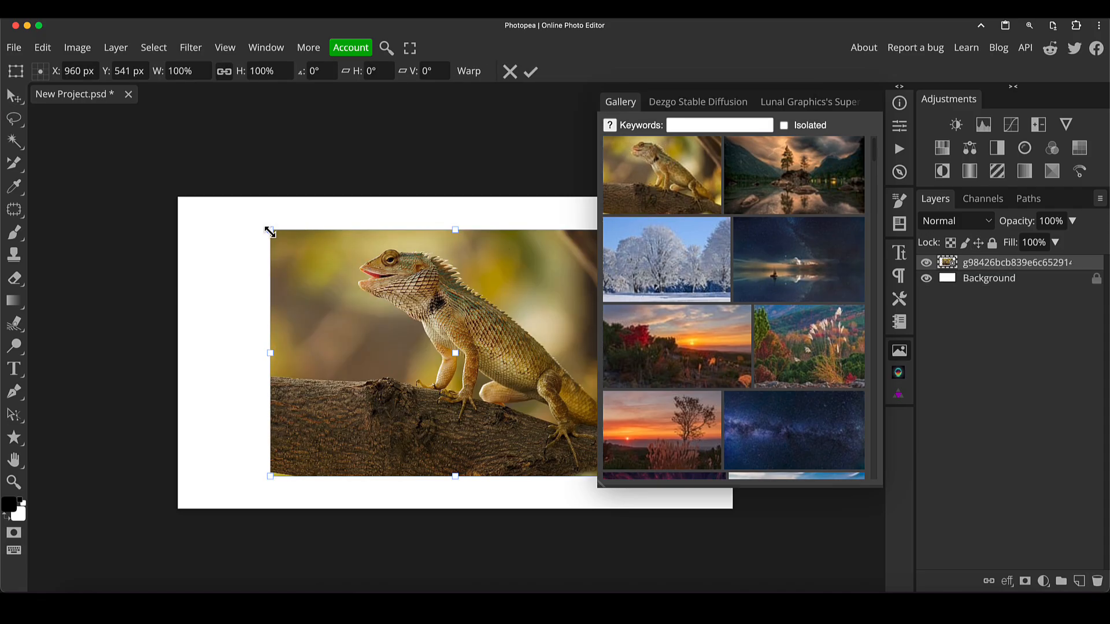
left_click_drag(270, 230, 214, 192)
mouse_move(503, 283)
left_mouse_down()
mouse_move(481, 276)
mouse_move(498, 293)
mouse_move(485, 287)
left_mouse_up()
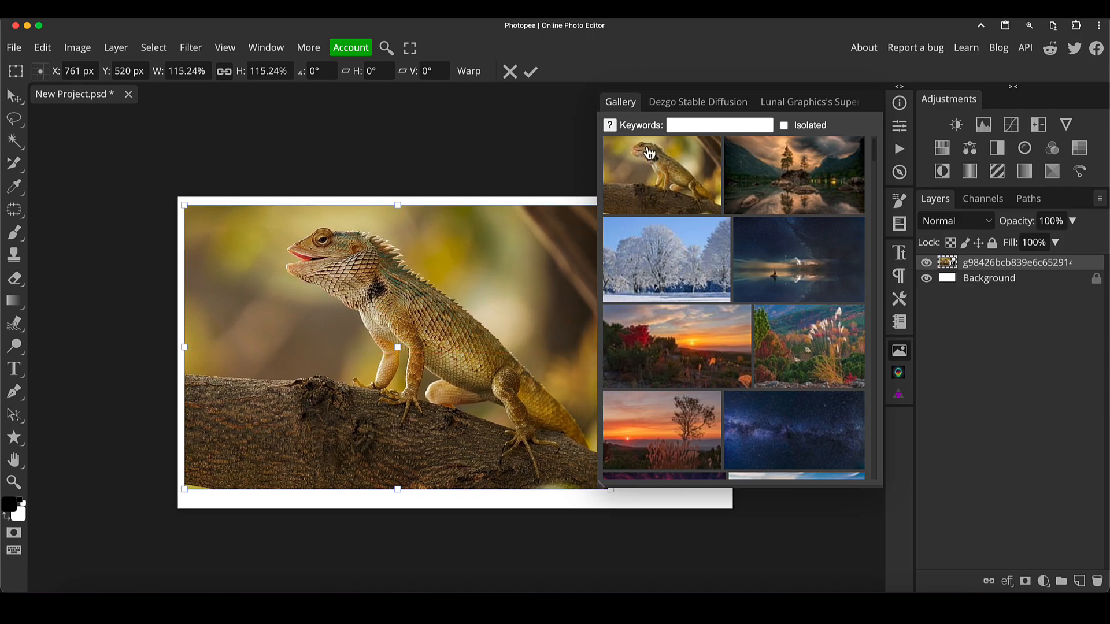
- Search the Gallery for cat and place the blue-eyed cat photo, moving it toward the canvas's upper left
left_click(615, 124)
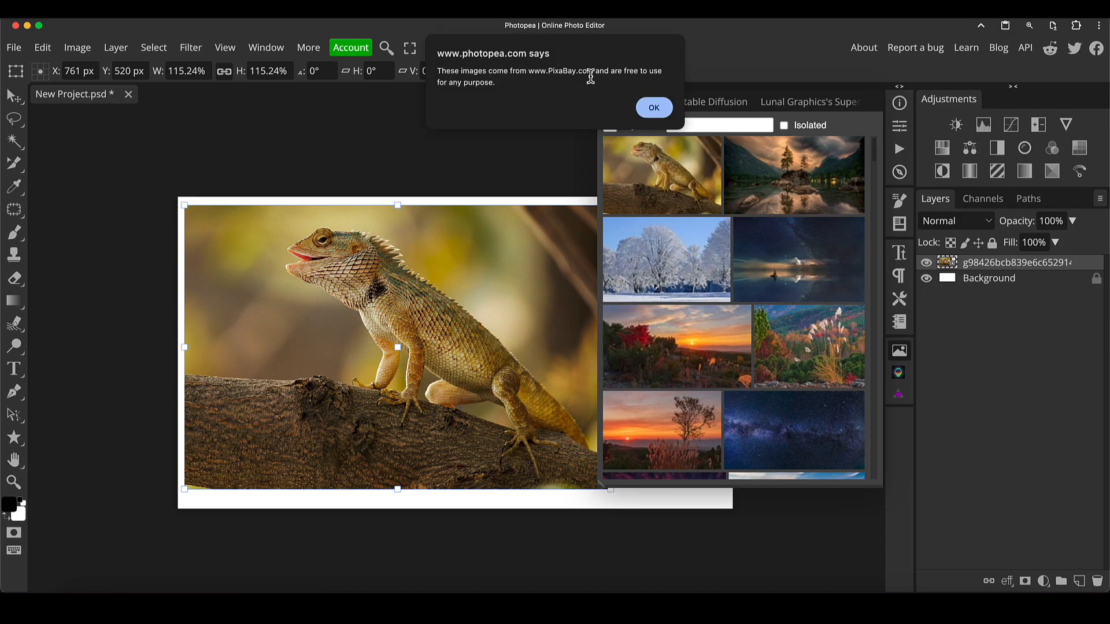
left_click(654, 108)
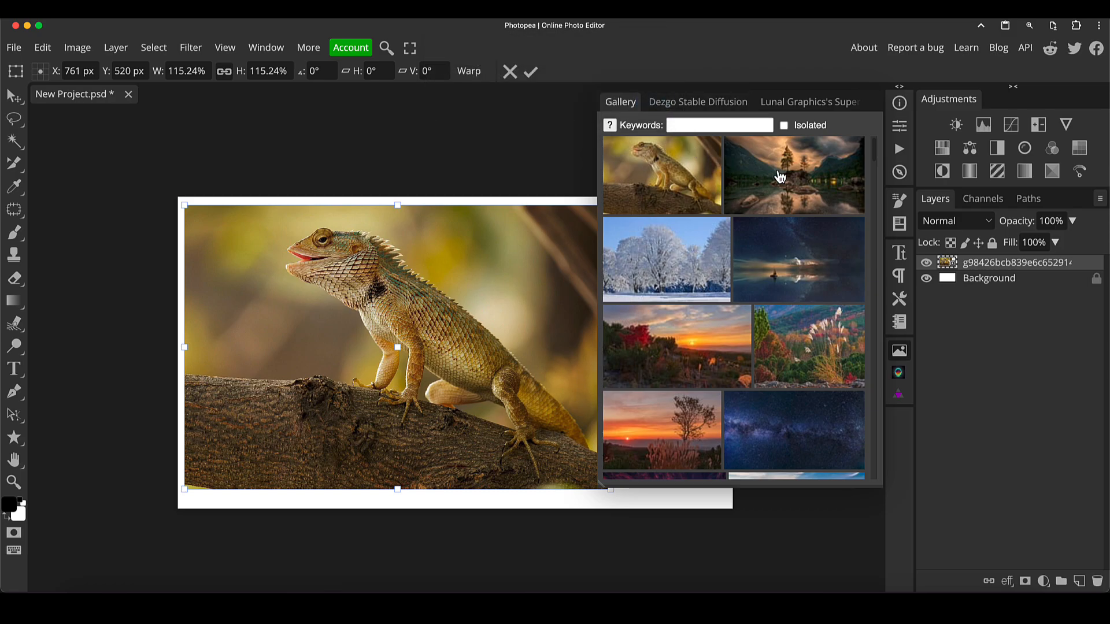
left_click(684, 125)
type("cat")
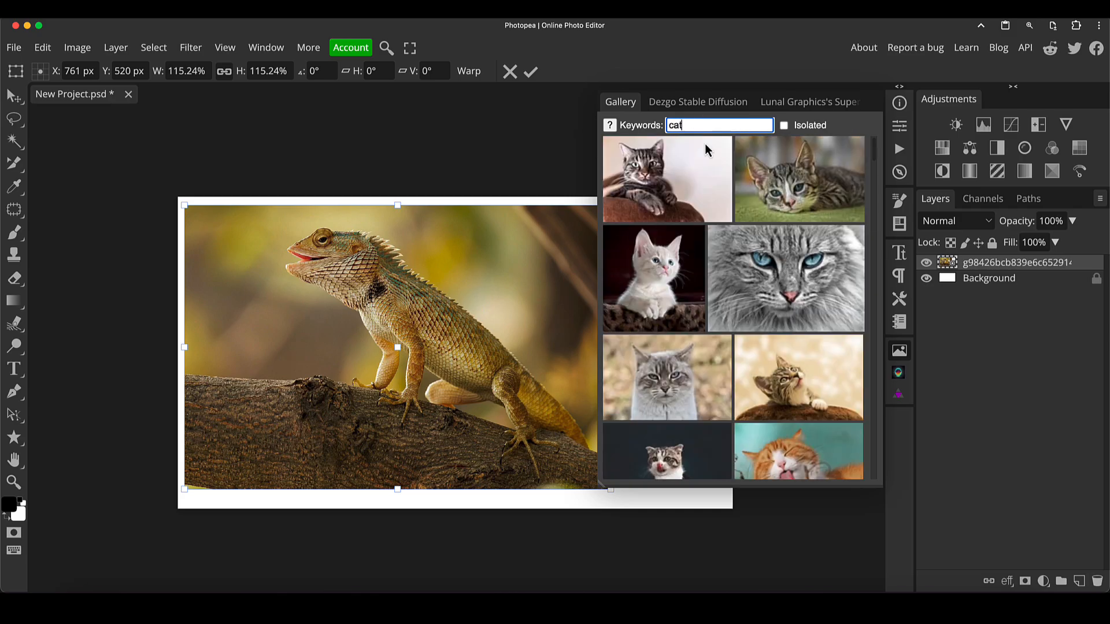
left_click(789, 301)
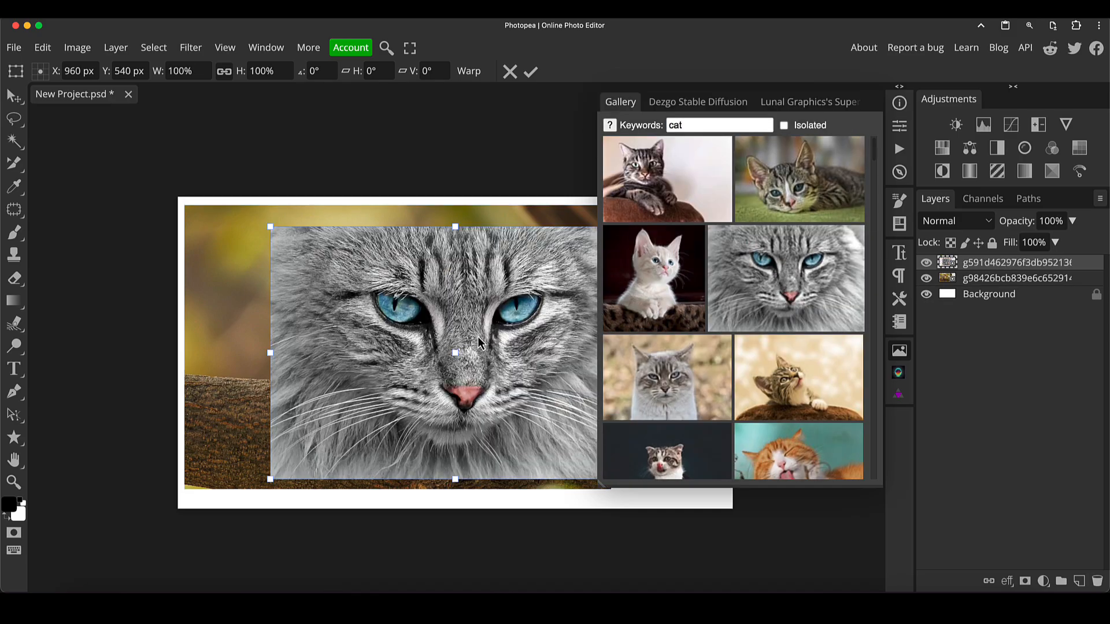
left_click_drag(558, 366, 397, 307)
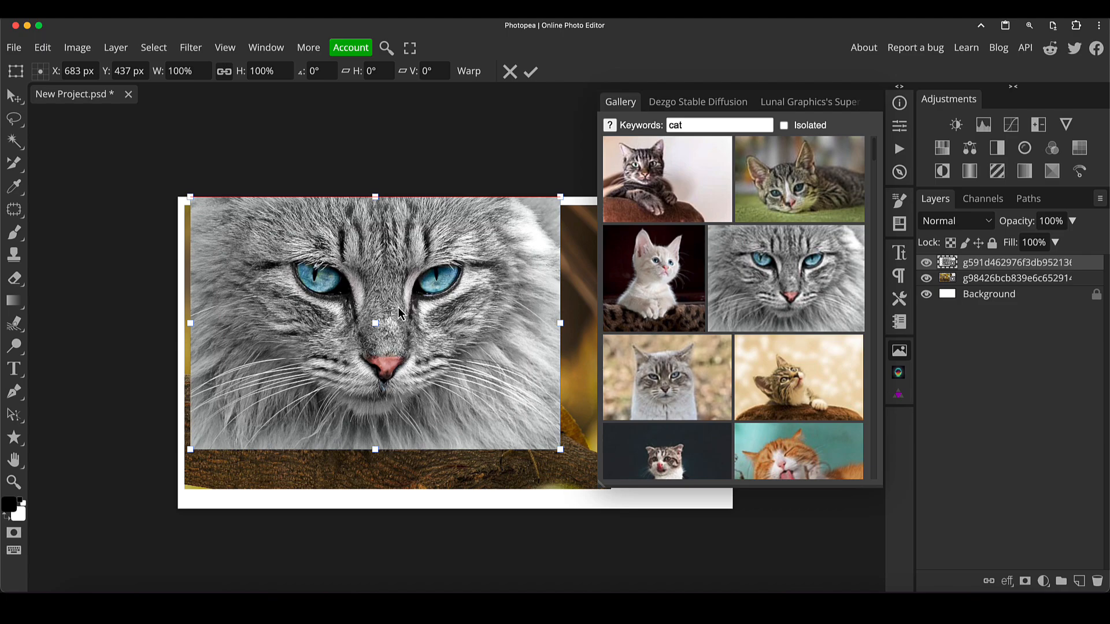
- Search the Gallery for isolated pencil images and place the hand-holding-pencil photo over the cat's face
left_click(785, 127)
left_click_drag(698, 125, 663, 129)
type("pencil")
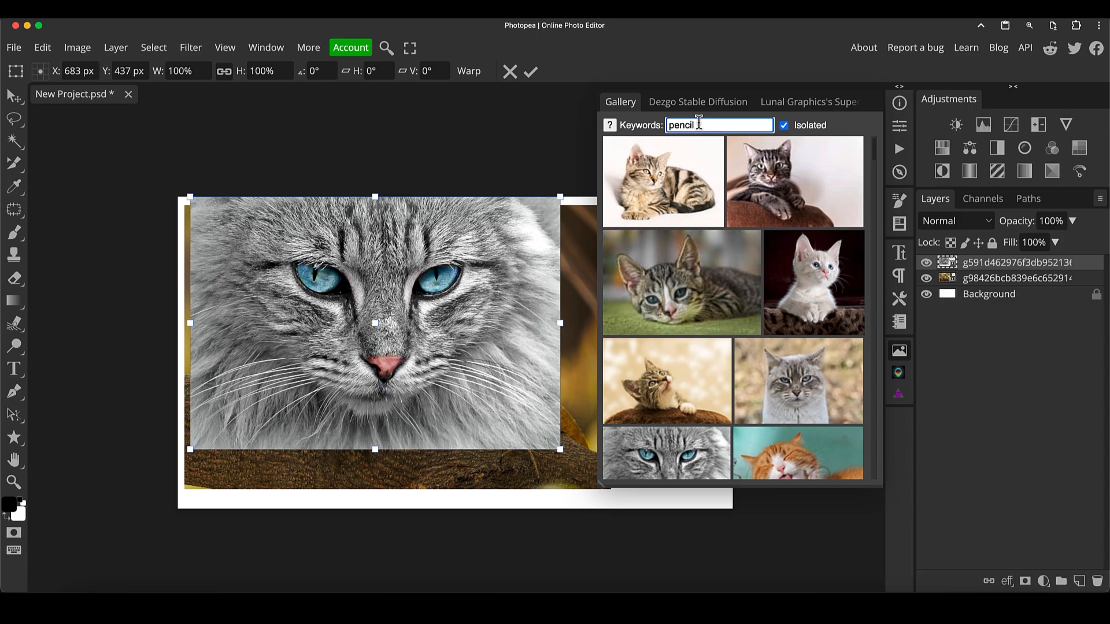
key("Return")
scroll(787, 249, "down", 10)
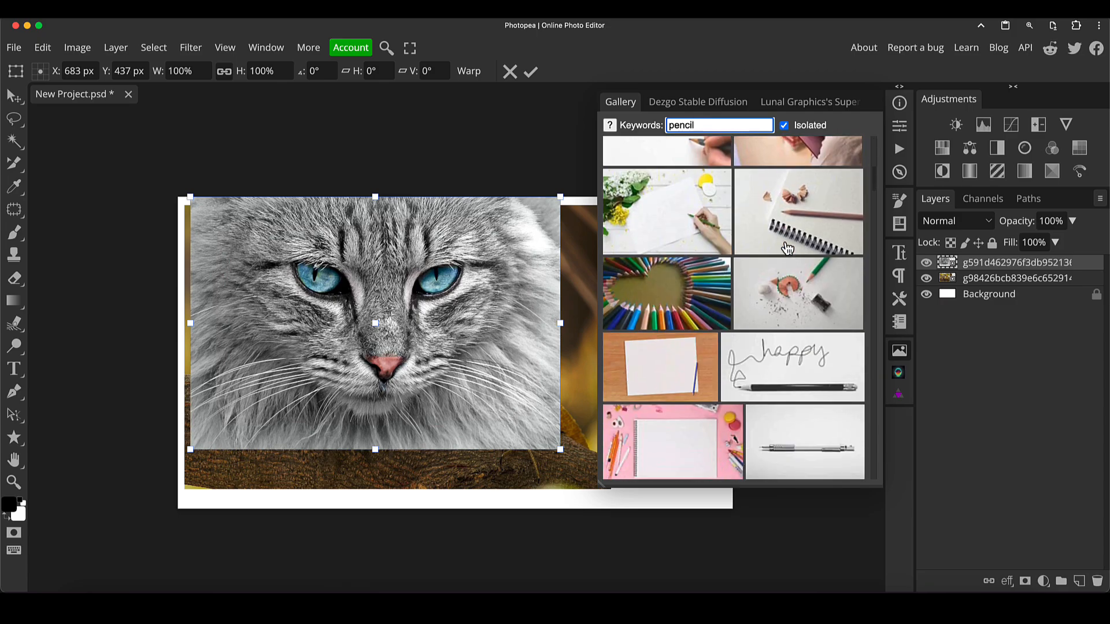
scroll(788, 248, "down", 10)
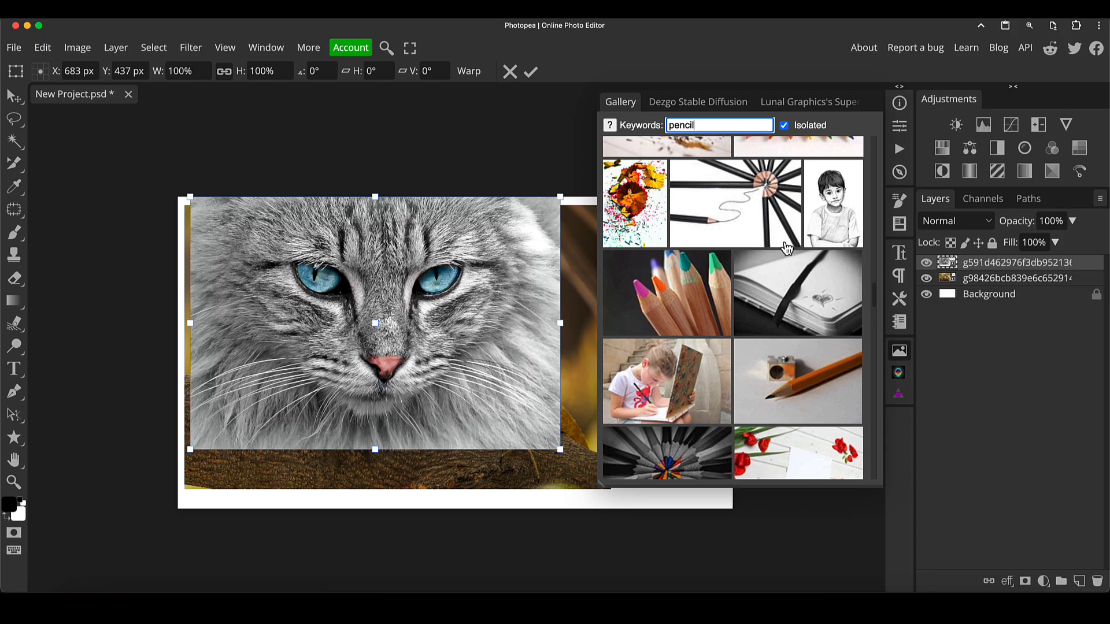
scroll(794, 254, "down", 3)
scroll(794, 254, "up", 15)
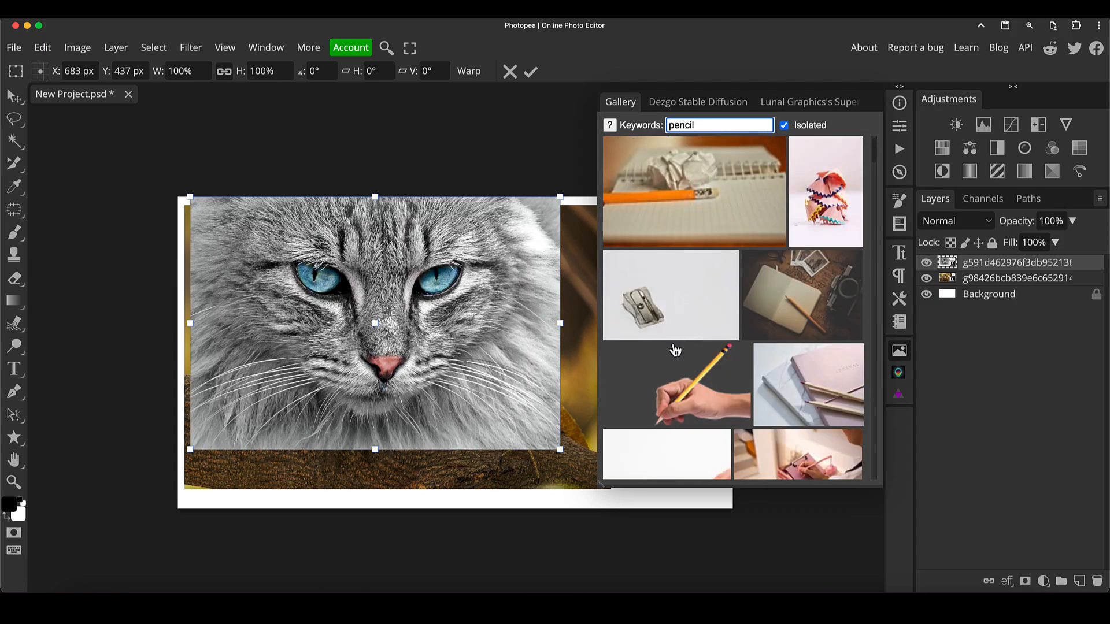
scroll(702, 311, "down", 3)
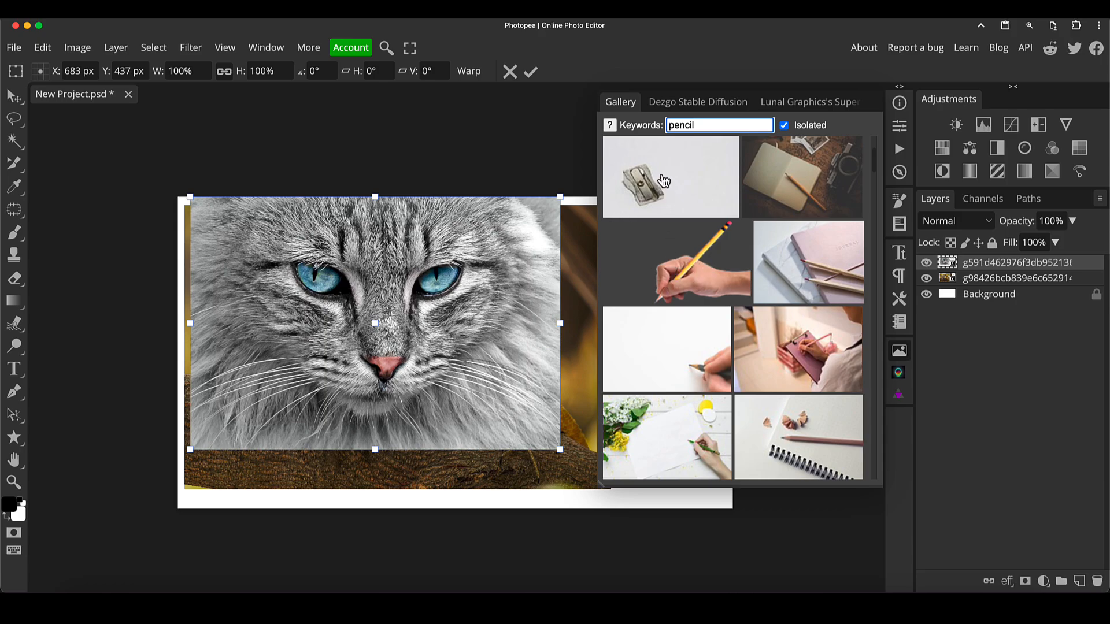
left_click(659, 254)
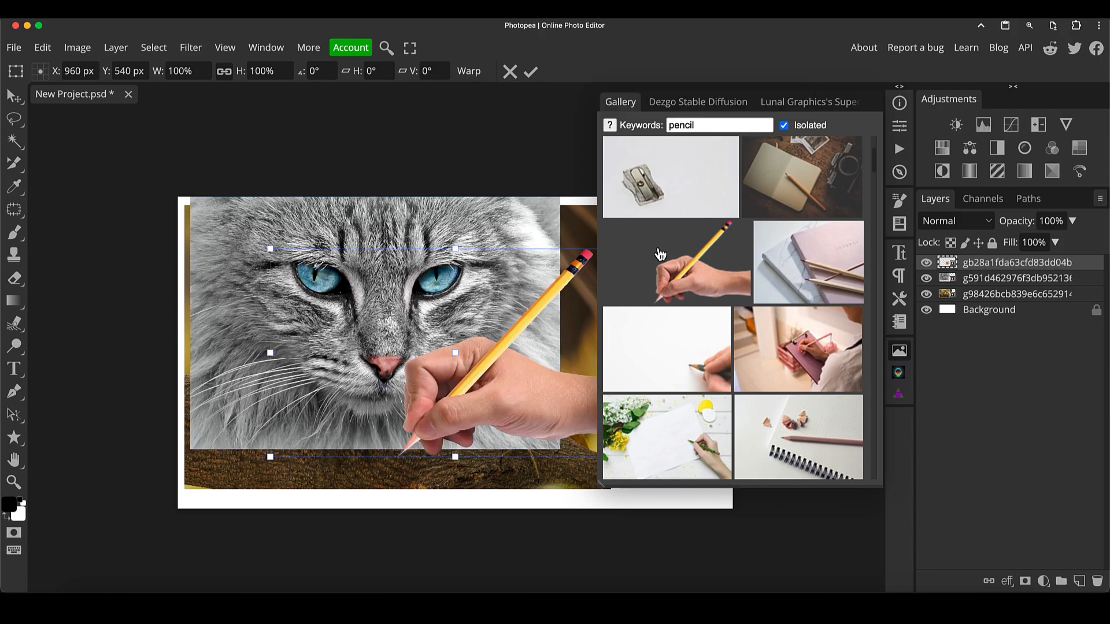
left_click_drag(504, 380, 399, 349)
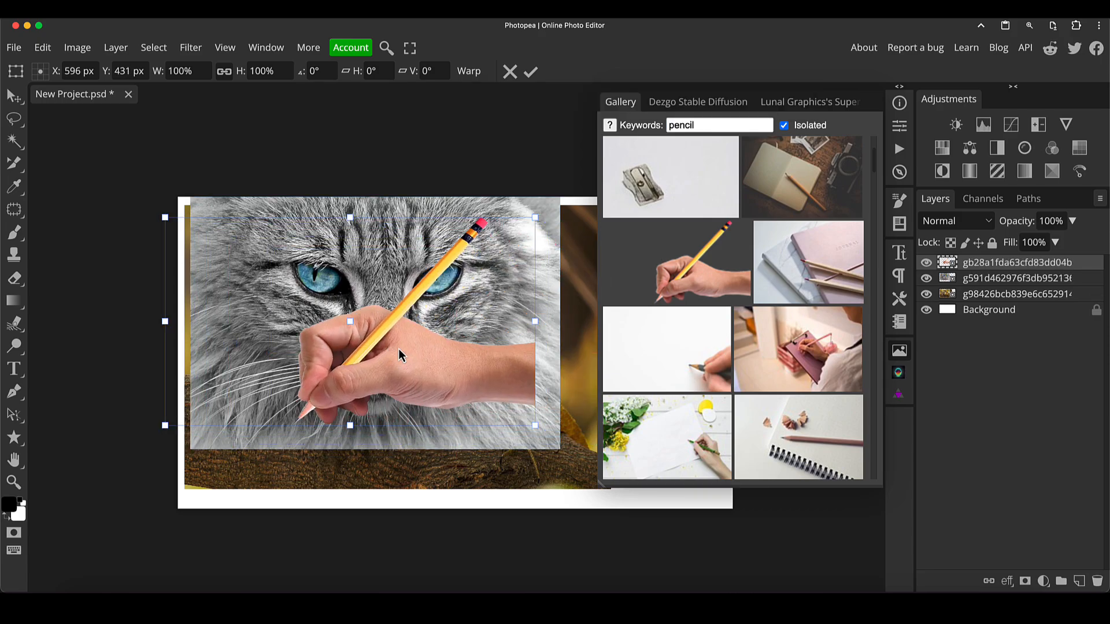
key("Return")
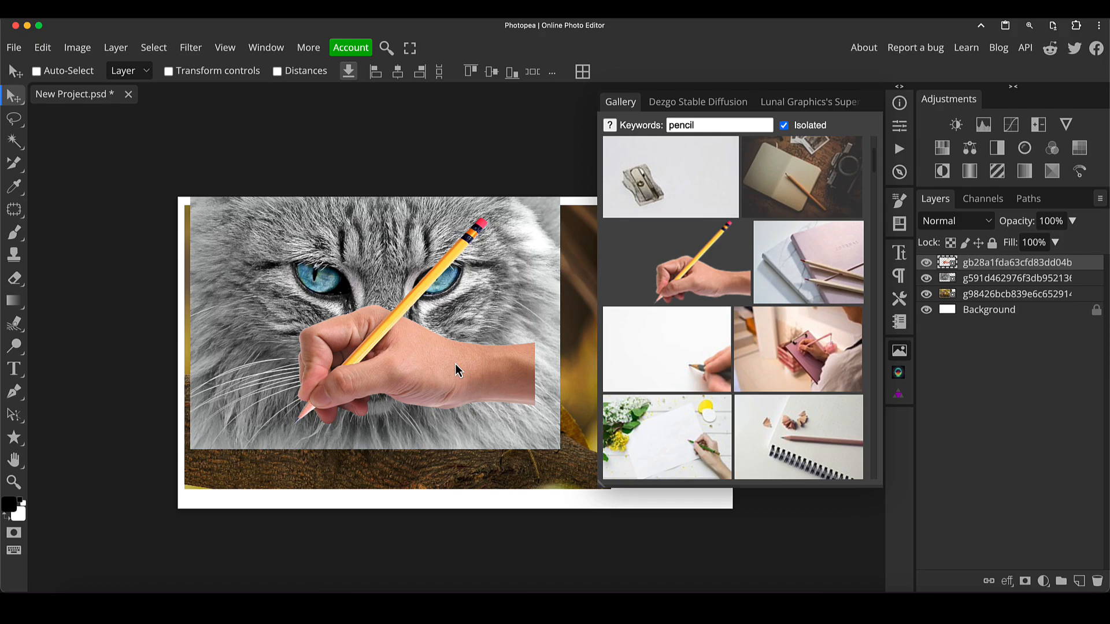
- Delete the pencil and cat layers and turn off the Isolated filter
key("Delete")
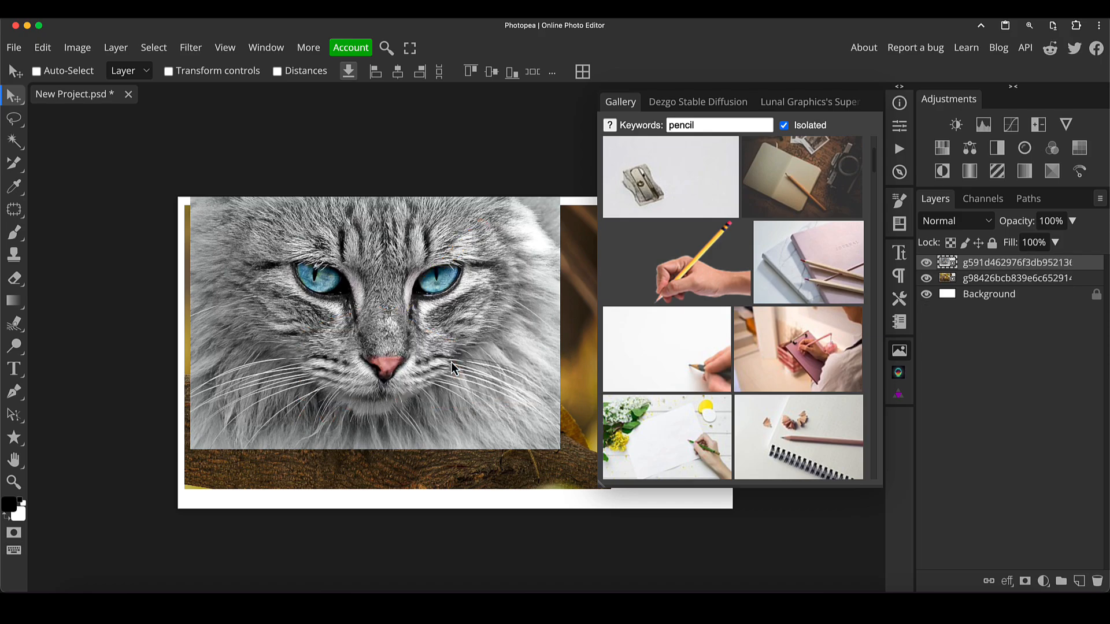
left_click(785, 126)
key("Delete")
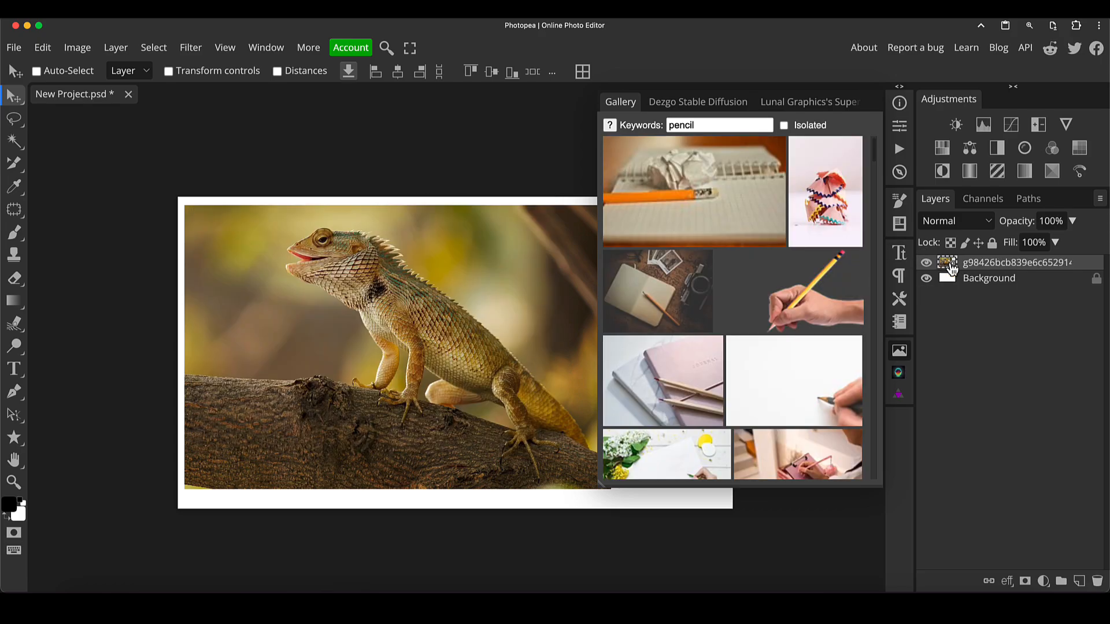
- Install the Pexels - Free Stock Photos plugin from the Plugins window
left_click(900, 355)
left_click(266, 48)
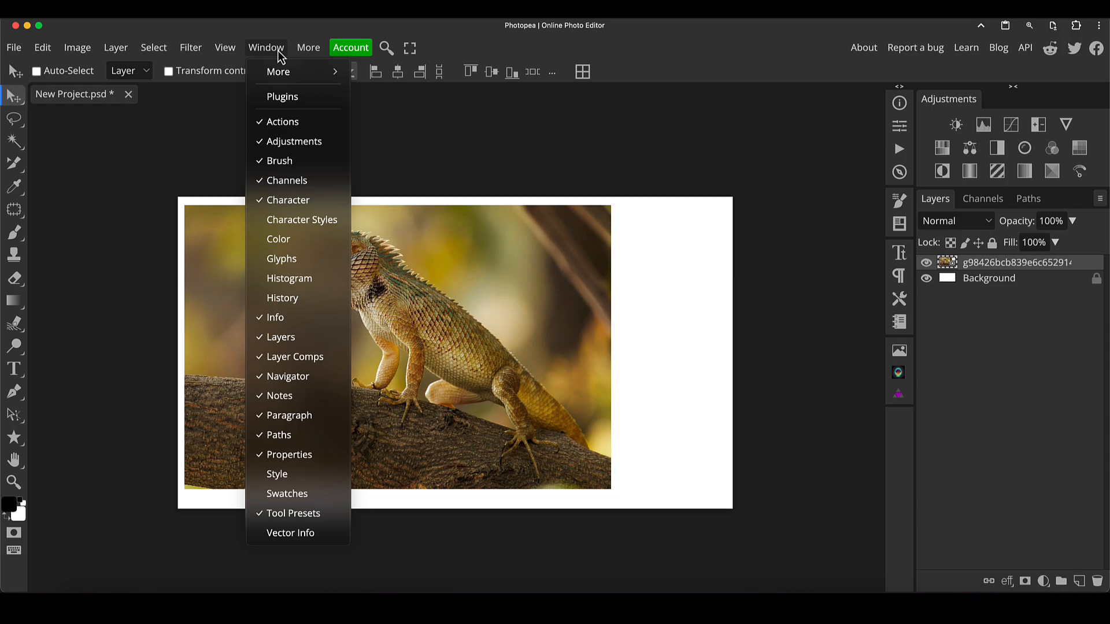
left_click(283, 98)
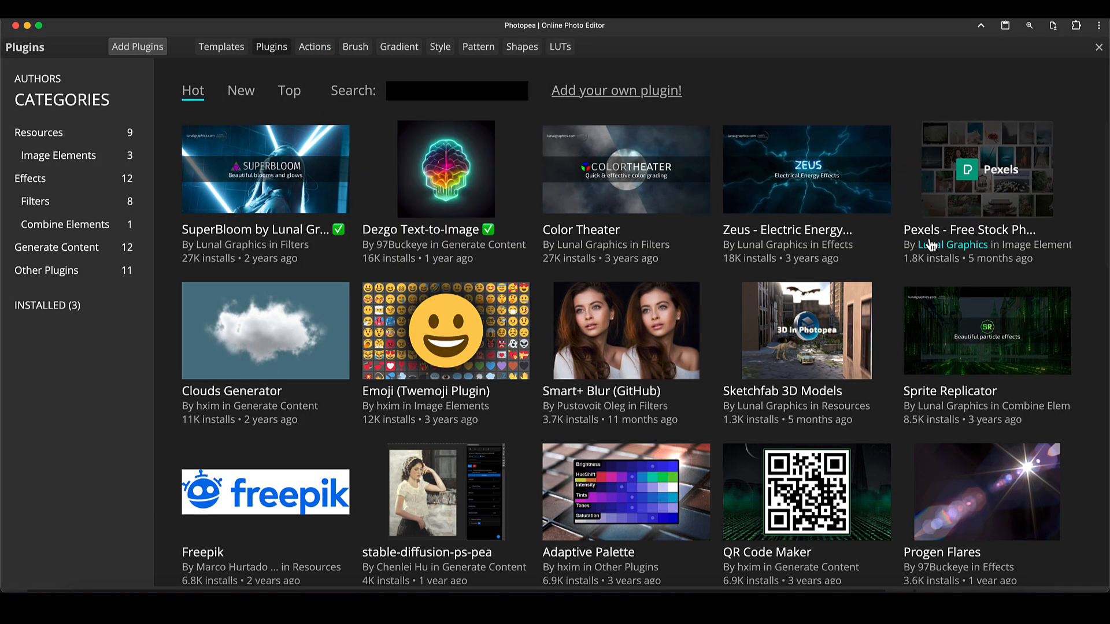
left_click(992, 187)
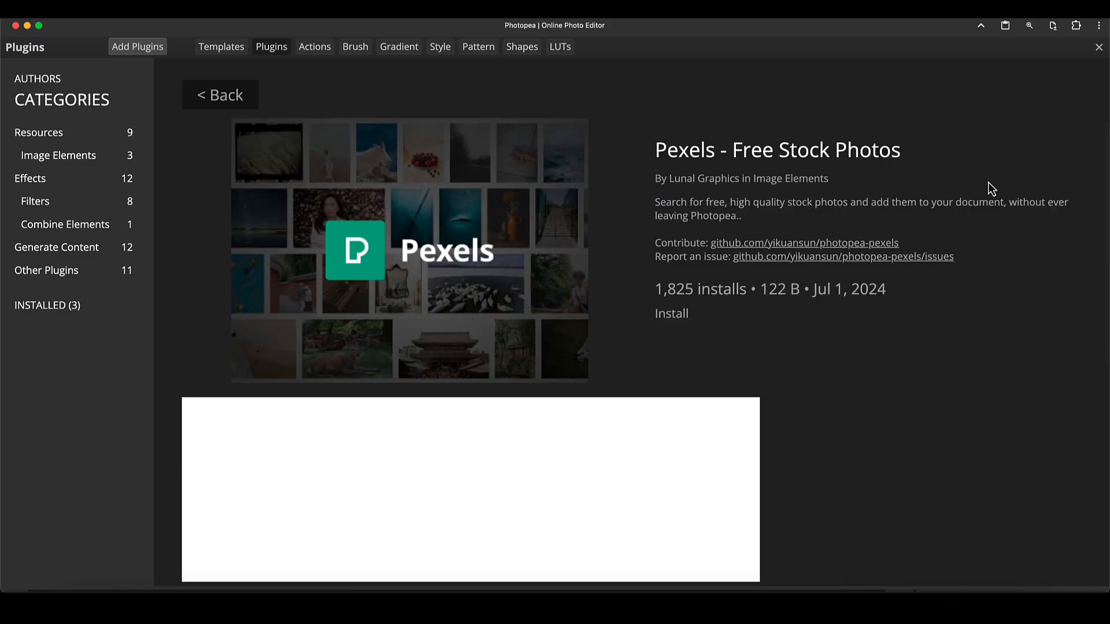
left_click(672, 316)
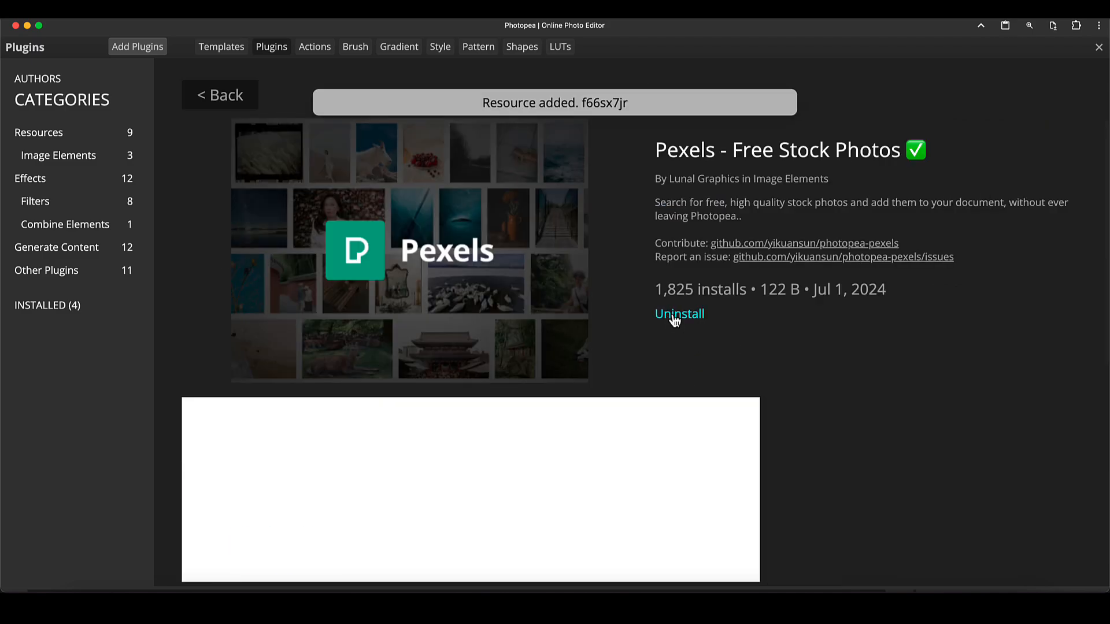
left_click(1099, 49)
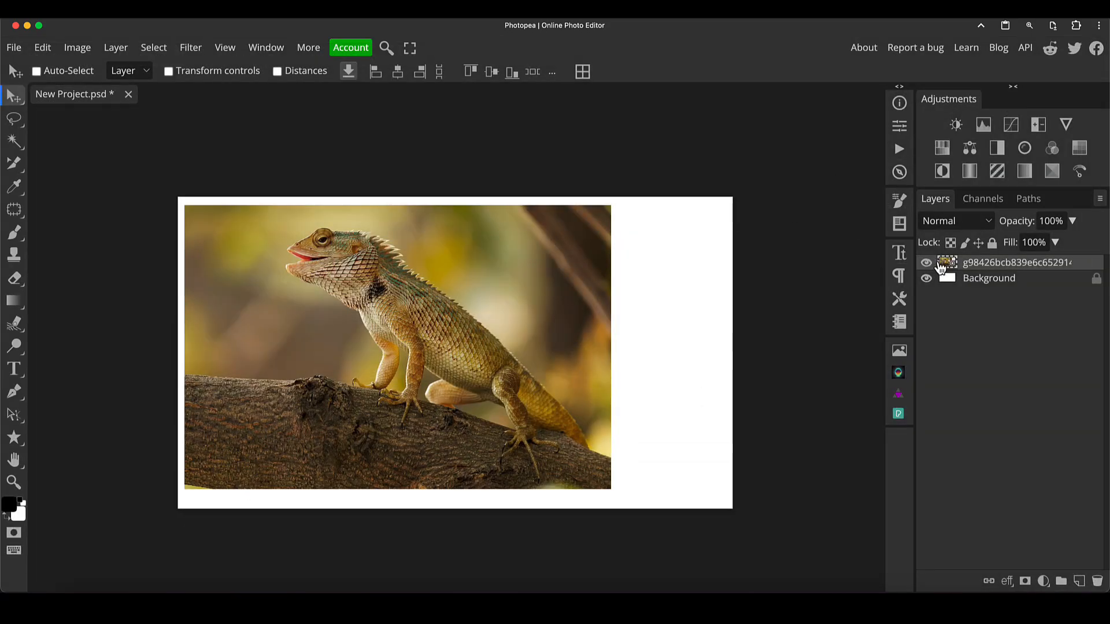
- Open the Pexels plugin panel and add the woman-on-pink-background photo to the document at Original Size
left_click(900, 415)
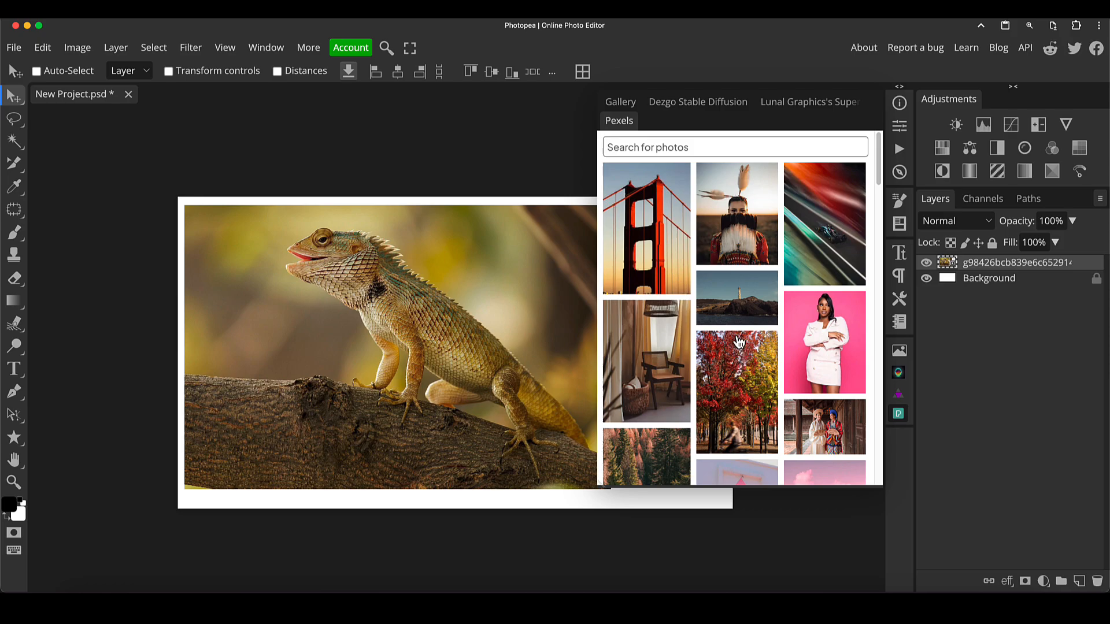
scroll(739, 343, "down", 2)
scroll(739, 343, "up", 2)
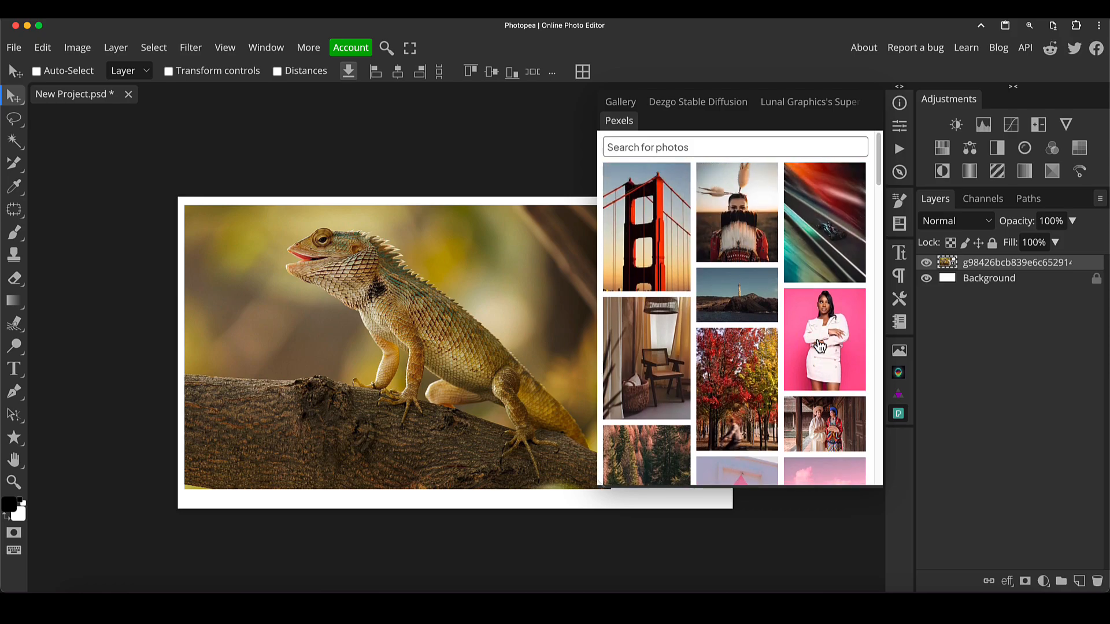
left_click(838, 347)
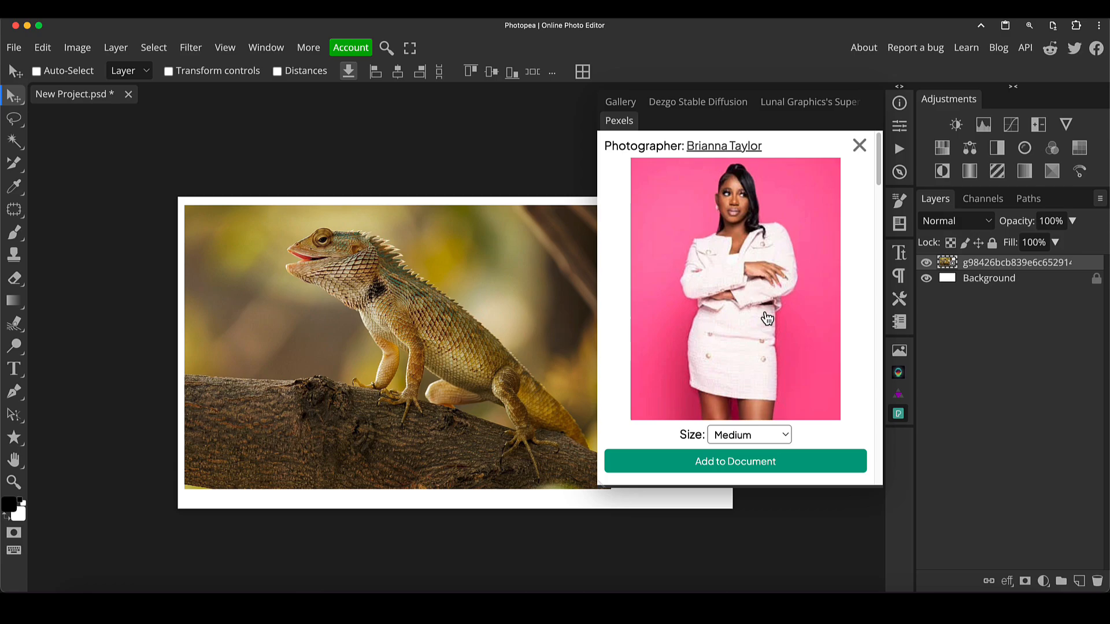
left_click(739, 435)
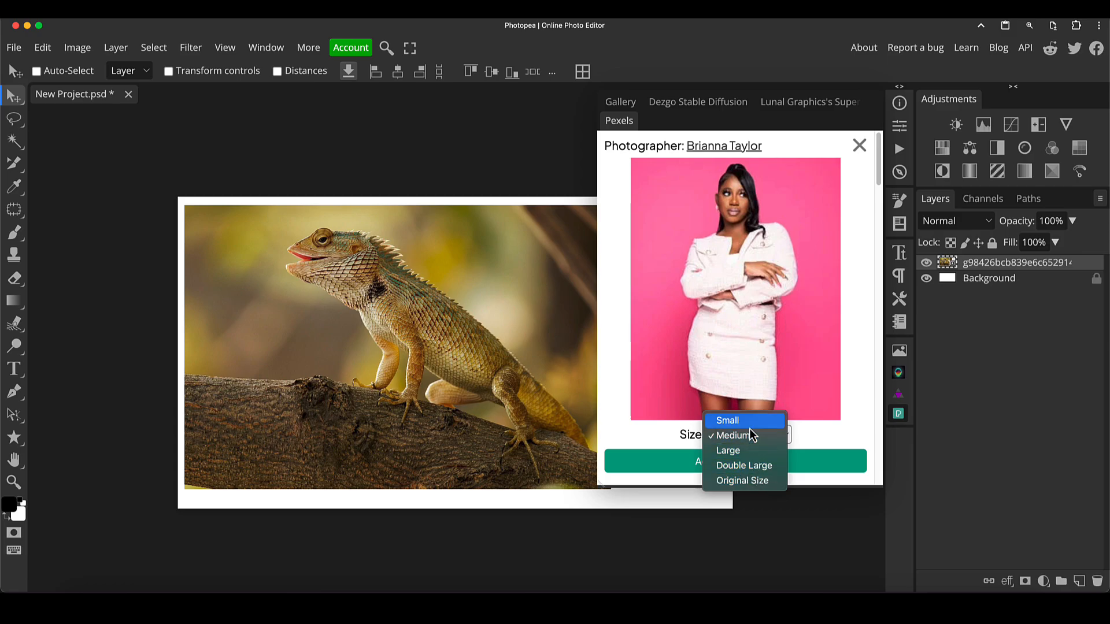
left_click(765, 481)
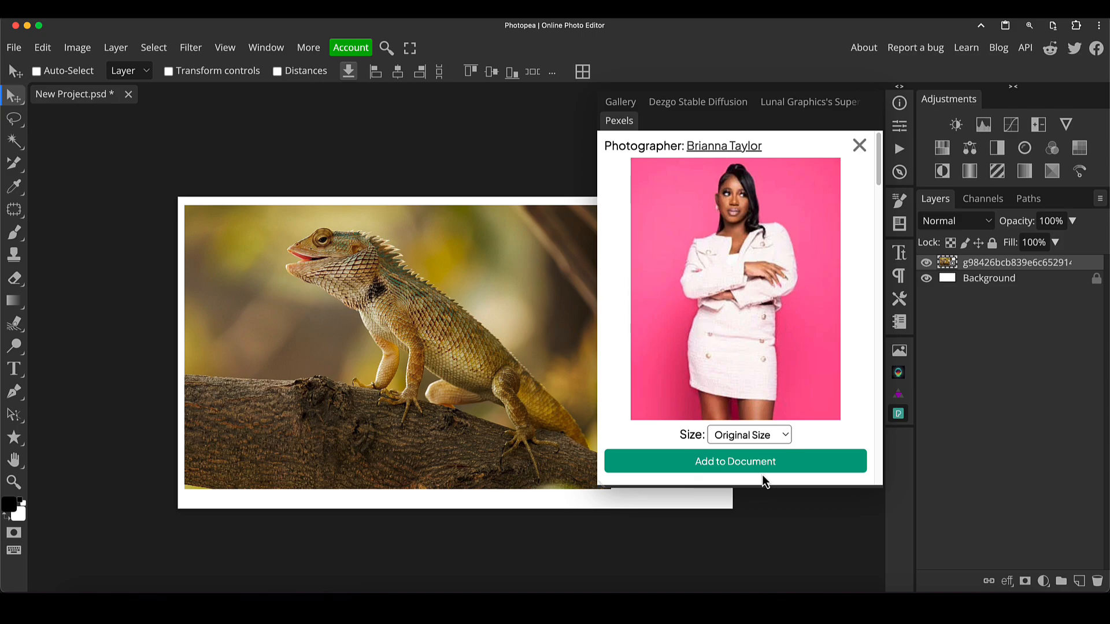
left_click(772, 462)
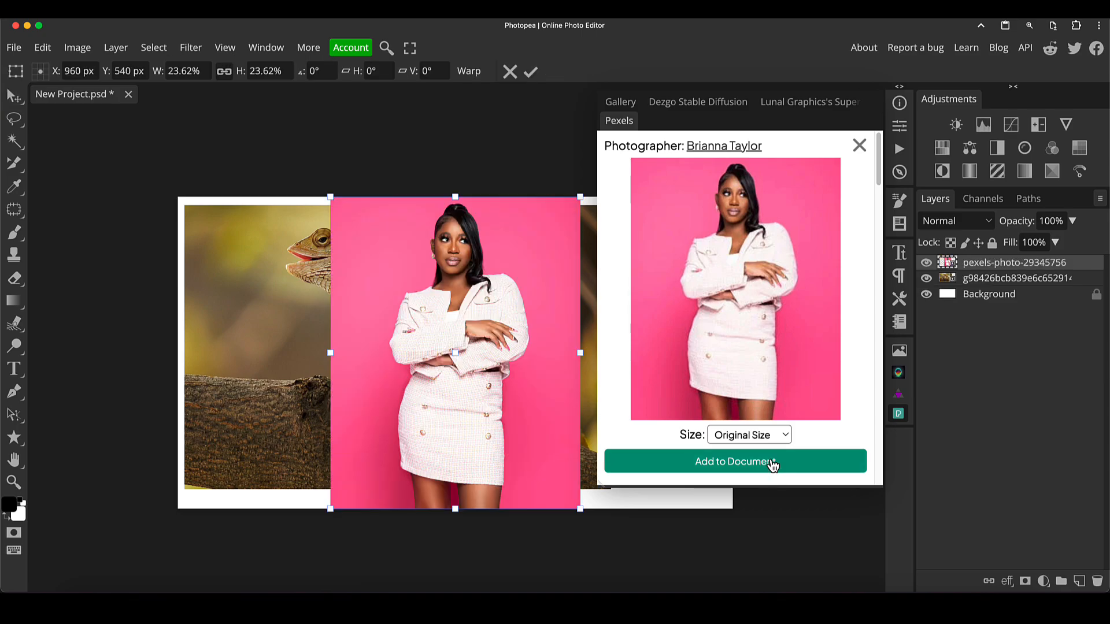
- Move the woman photo toward the canvas's left edge and enlarge it to about 33%
left_click_drag(505, 368, 369, 376)
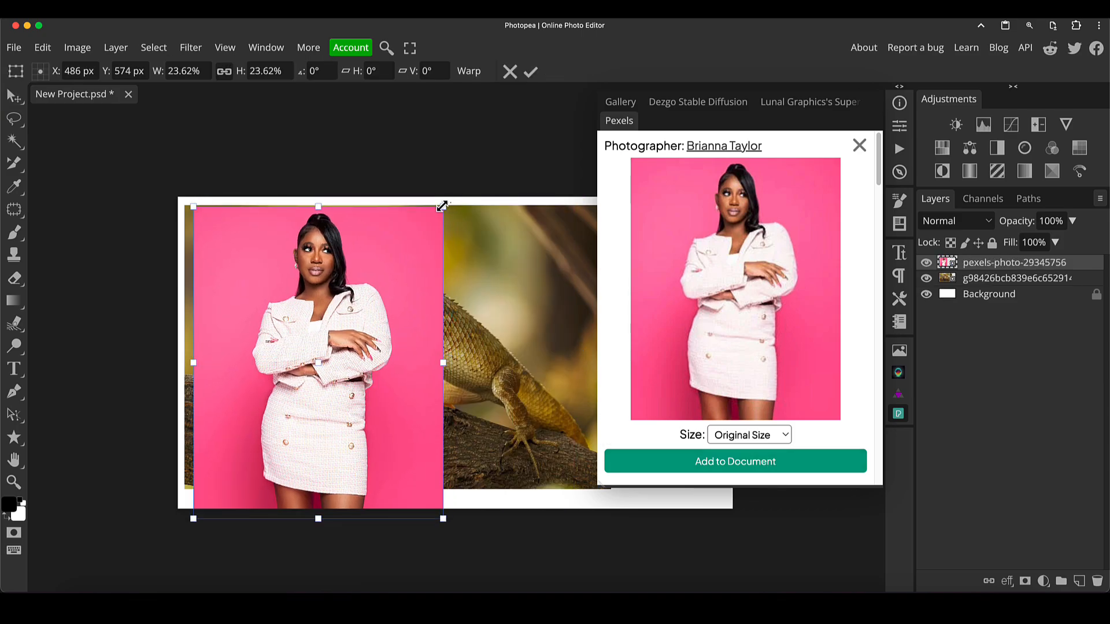
left_click_drag(442, 207, 543, 82)
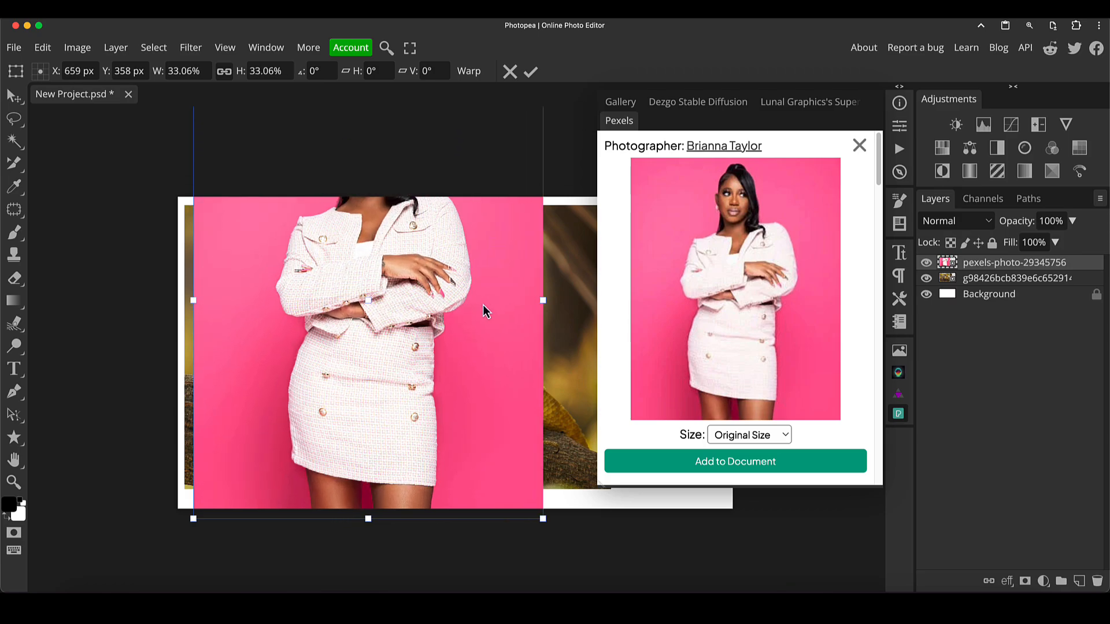
key("Return")
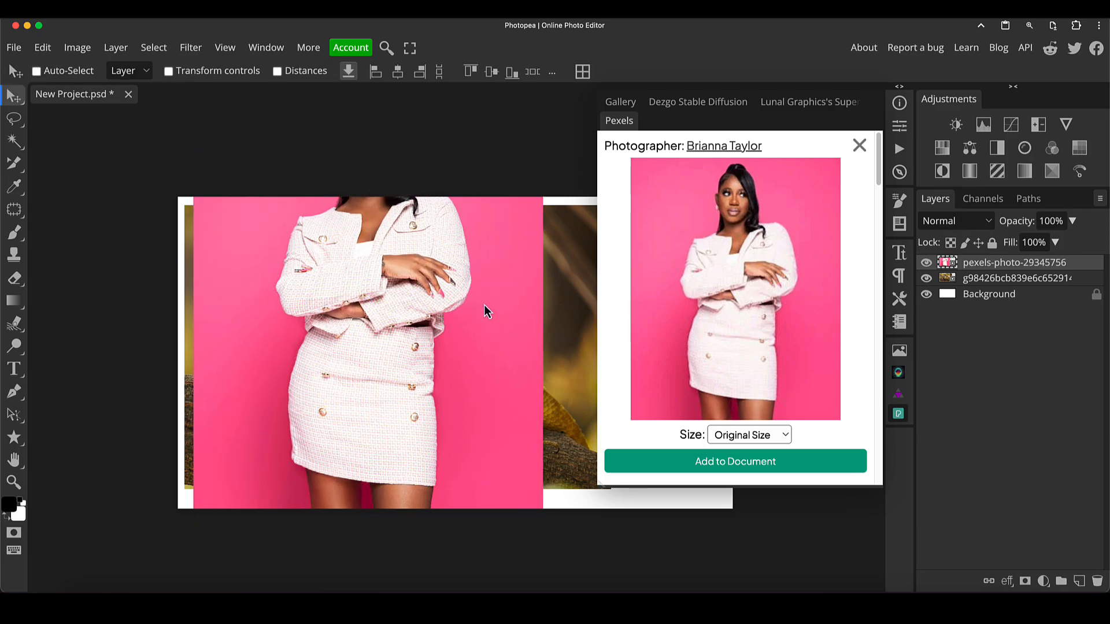
- Move the woman photo to the right until it is pushed off the canvas
left_click_drag(484, 304, 595, 445)
left_click_drag(715, 424, 553, 357)
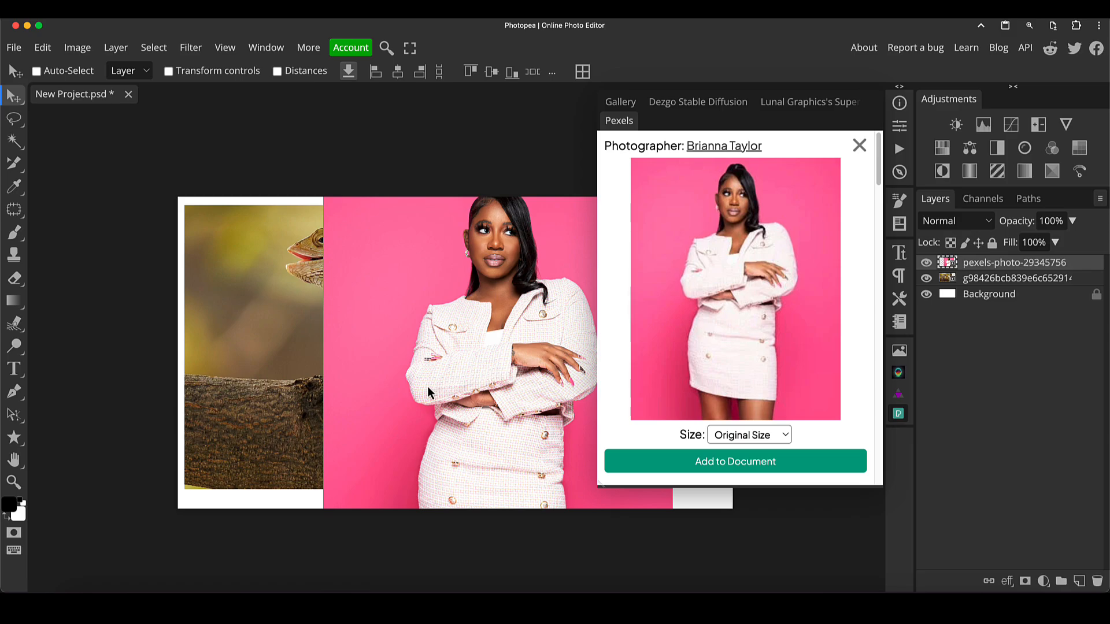
left_click_drag(429, 386, 931, 132)
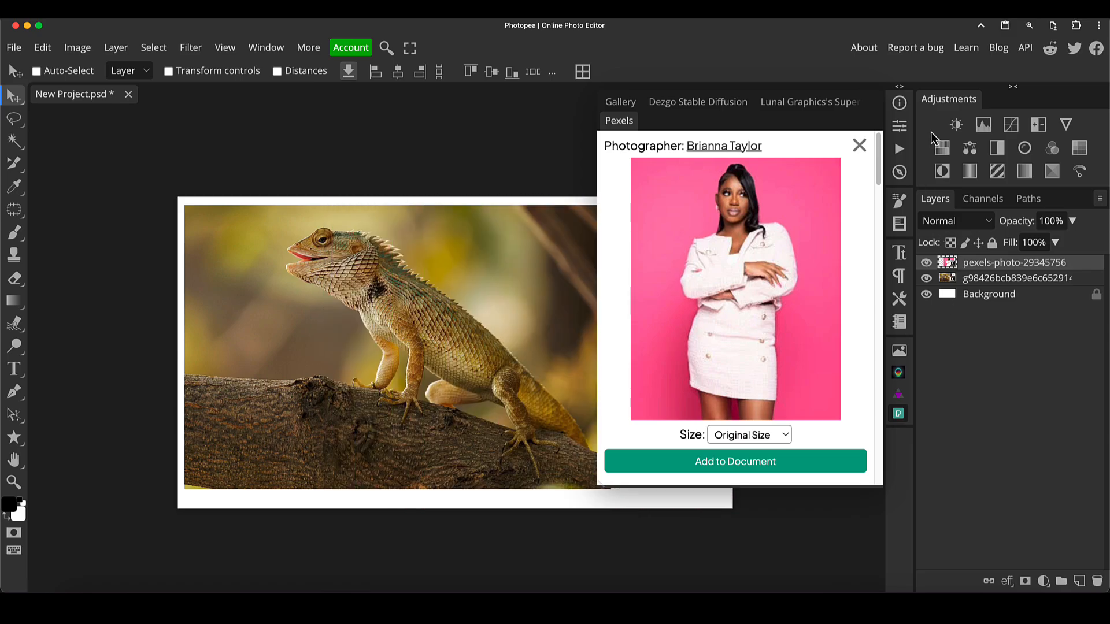
- Install the Freepik plugin from the Plugins window and close the window
left_click(903, 394)
left_click(267, 47)
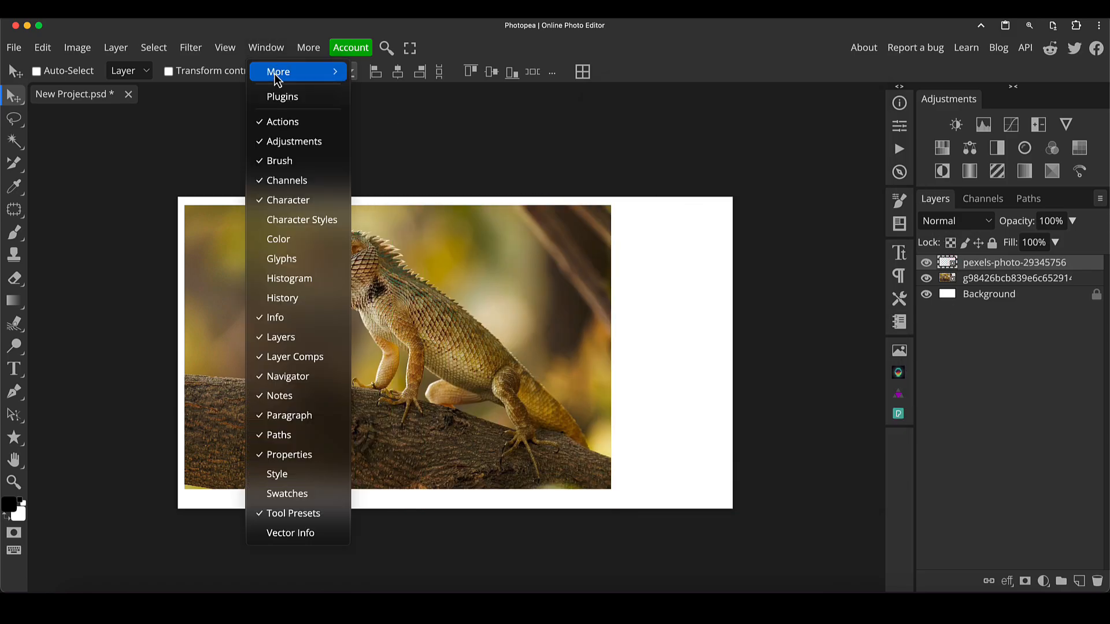
left_click(281, 98)
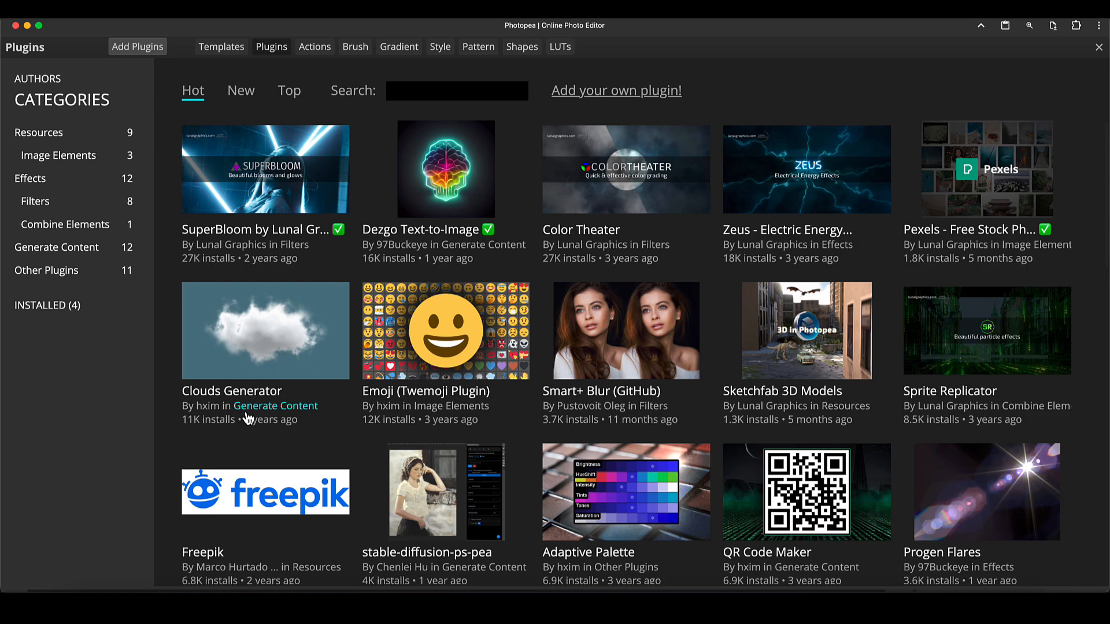
scroll(248, 416, "down", 4)
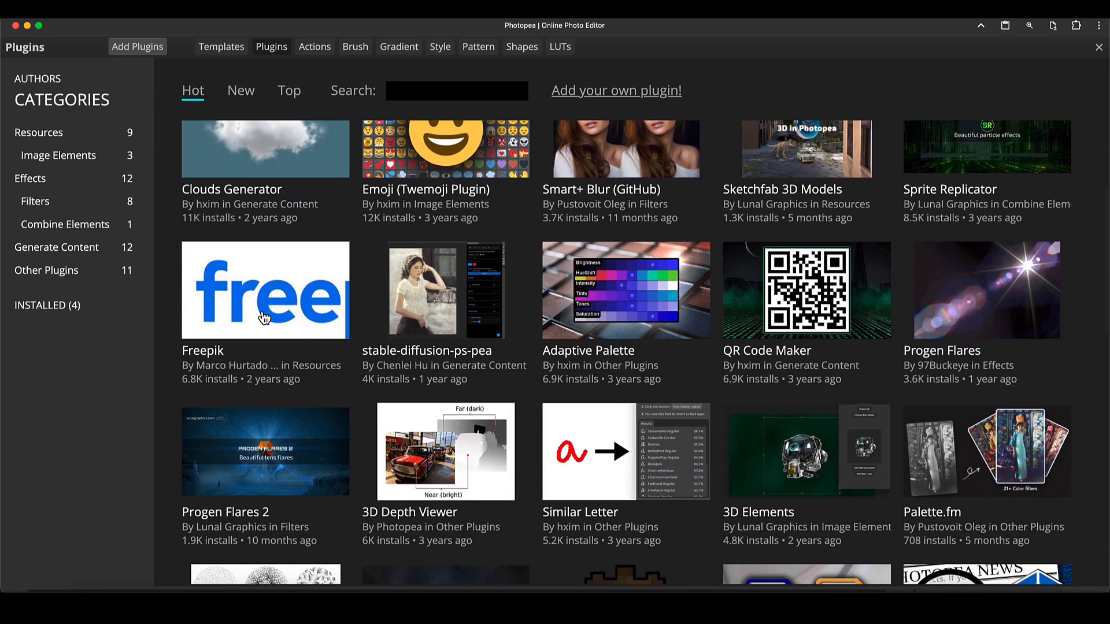
left_click(264, 318)
left_click(668, 260)
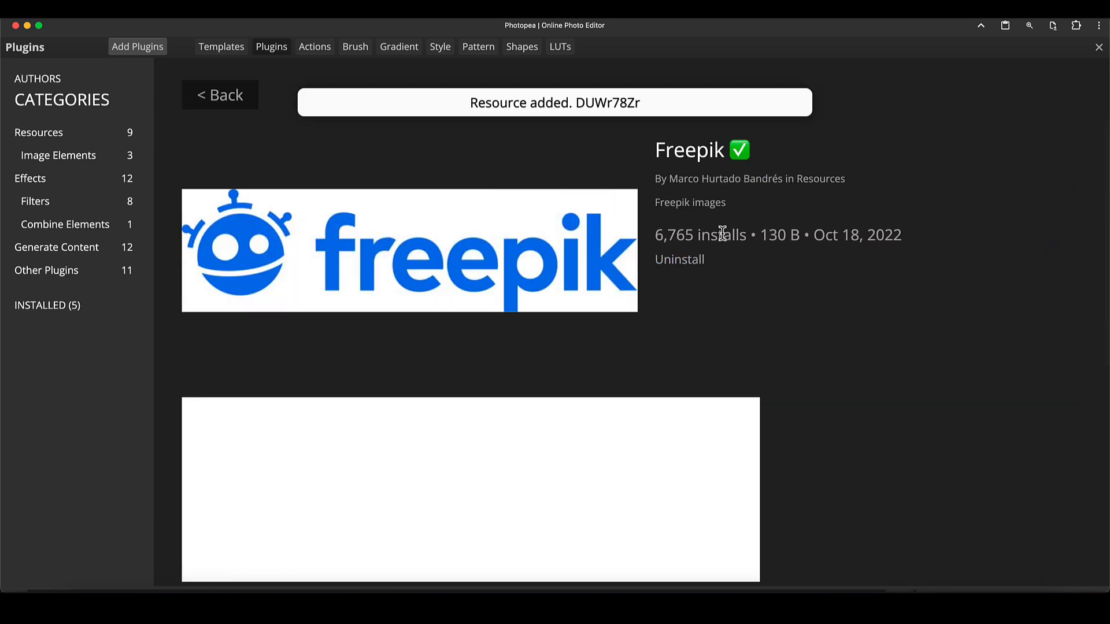
left_click(1098, 47)
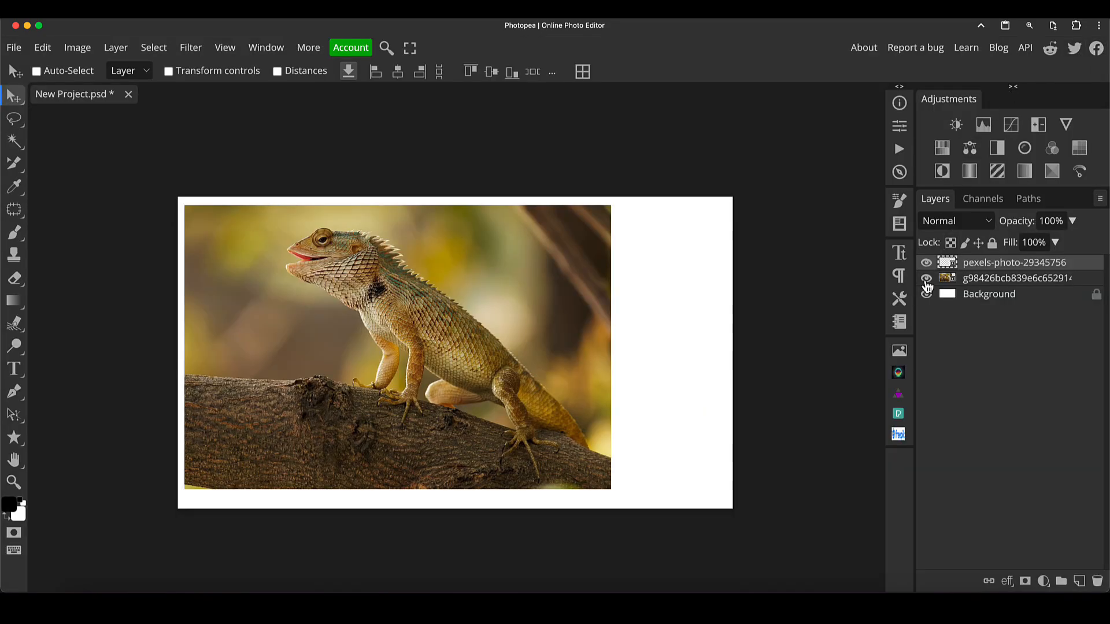
- Open the Freepik plugin panel and search its images for pen icon
left_click(898, 437)
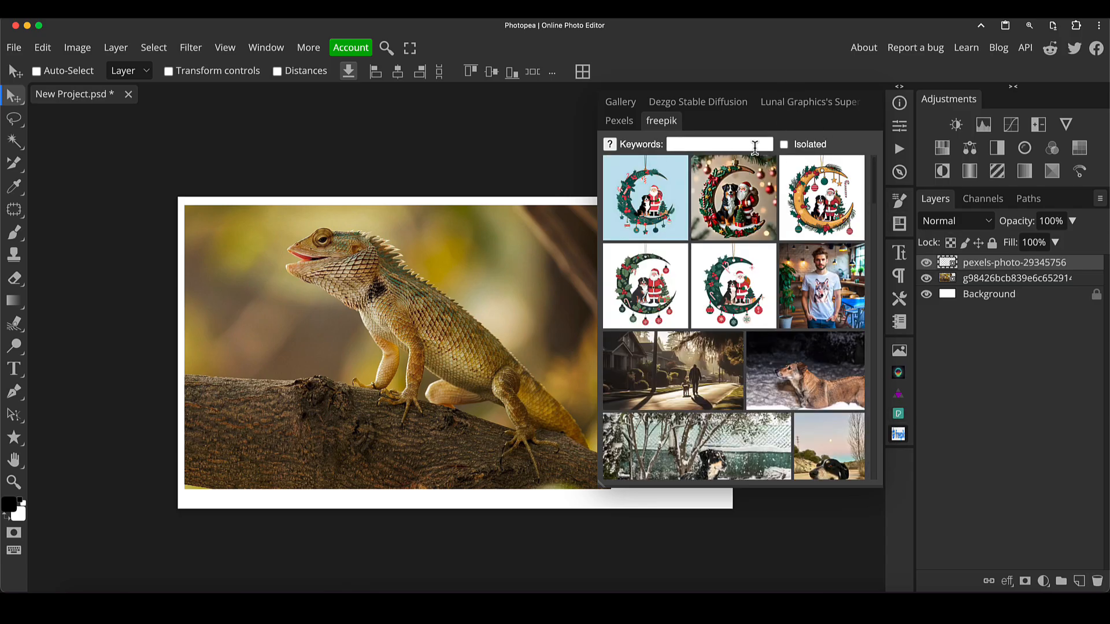
left_click(697, 141)
left_click(698, 142)
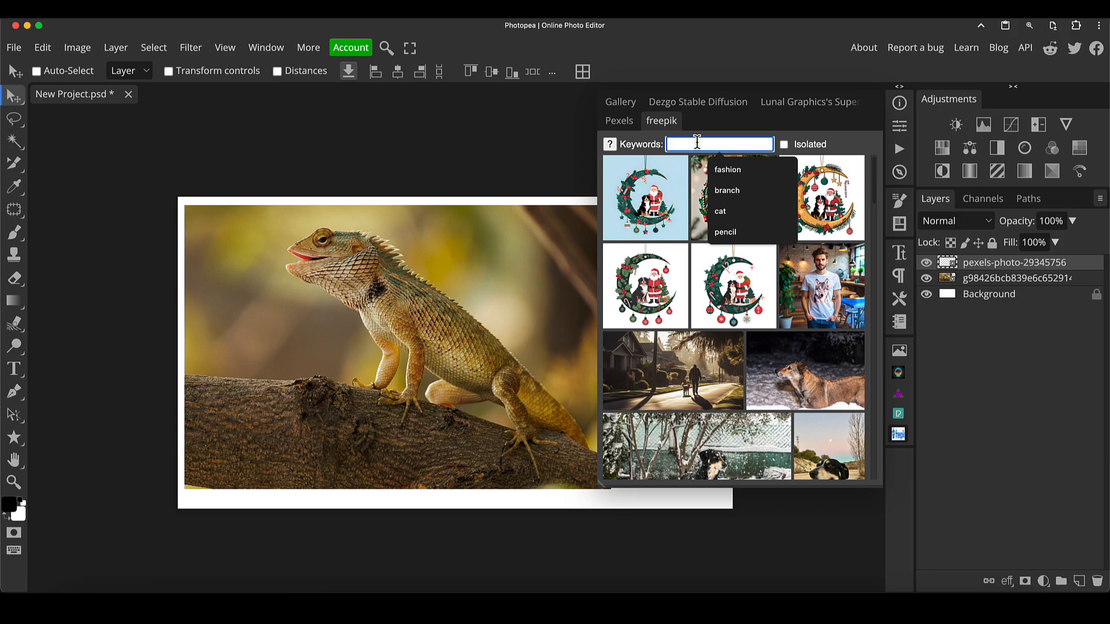
type("pen icon")
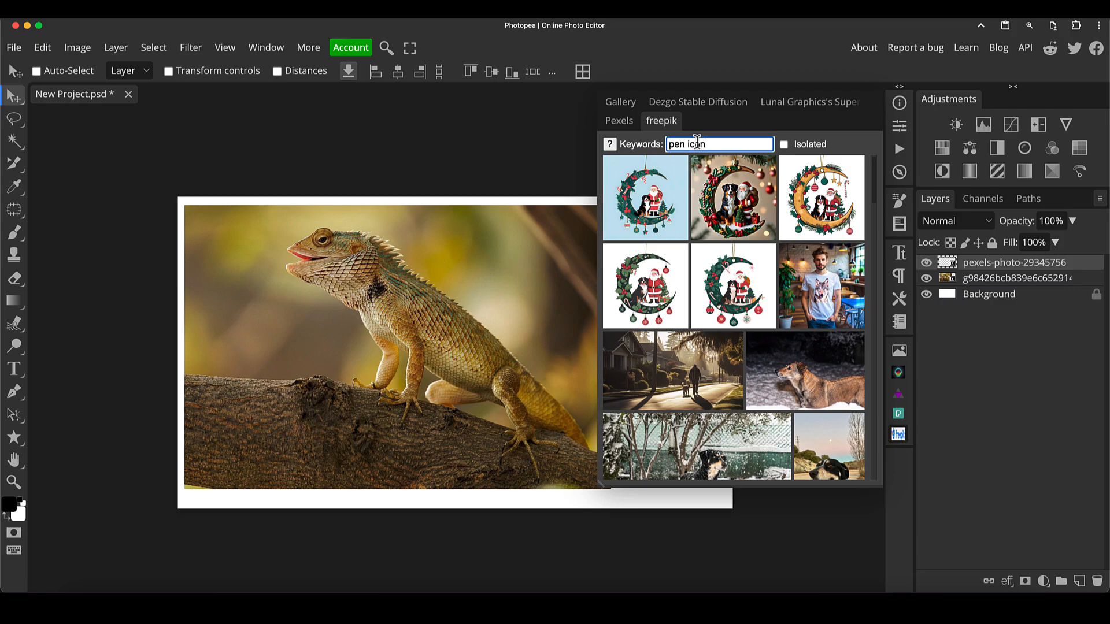
key("Return")
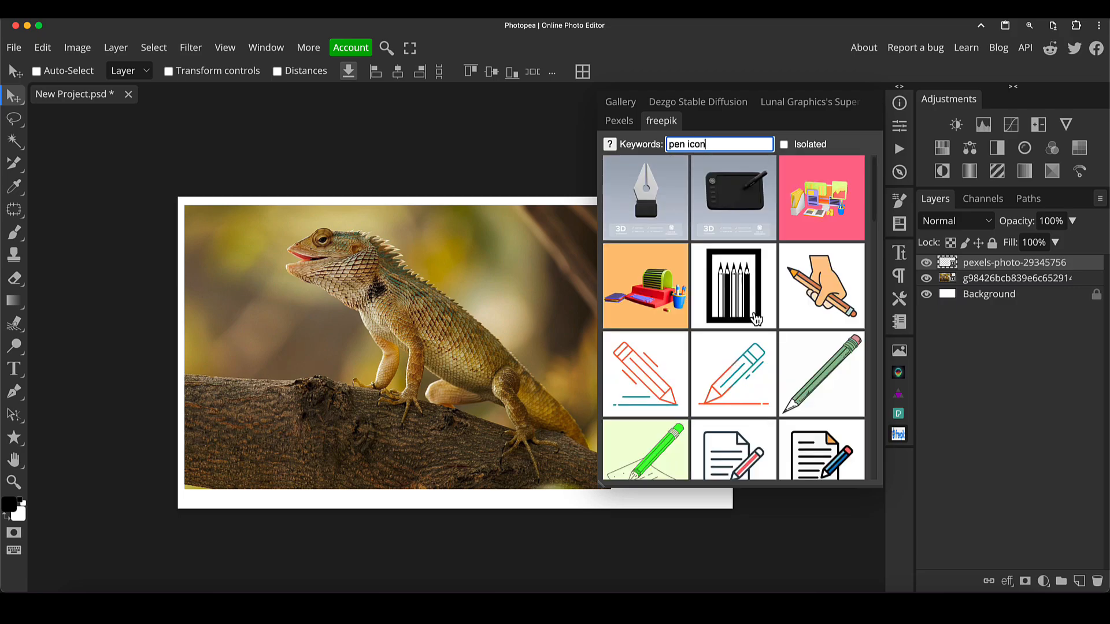
- Place the pencil-writing-on-paper illustration, enlarge it, and position it over the canvas's left side
scroll(756, 318, "down", 5)
scroll(757, 319, "down", 3)
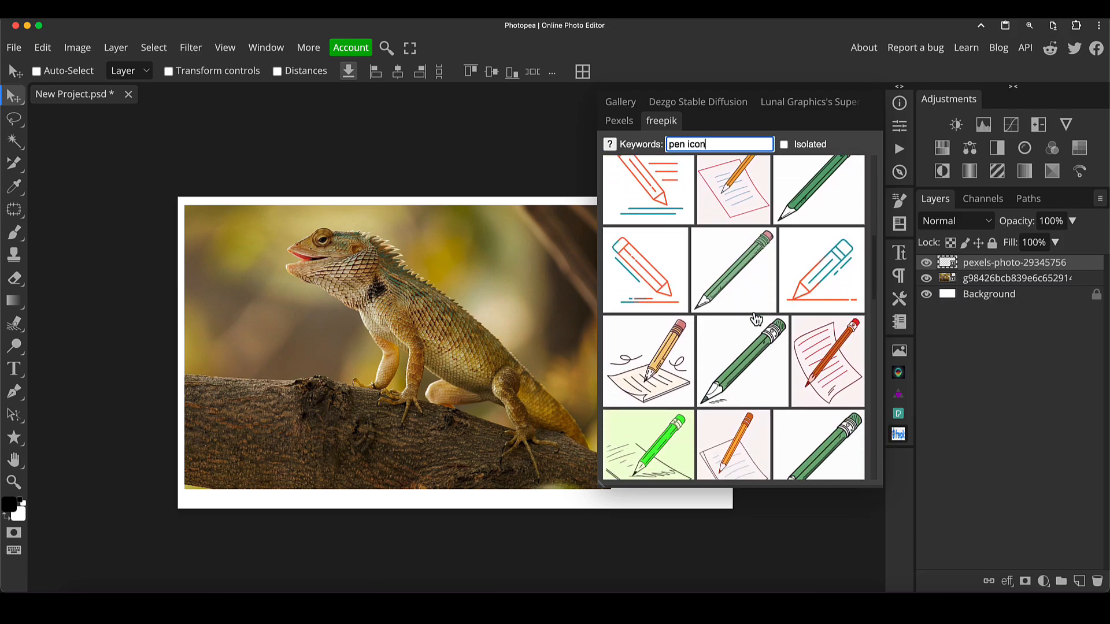
left_click(661, 365)
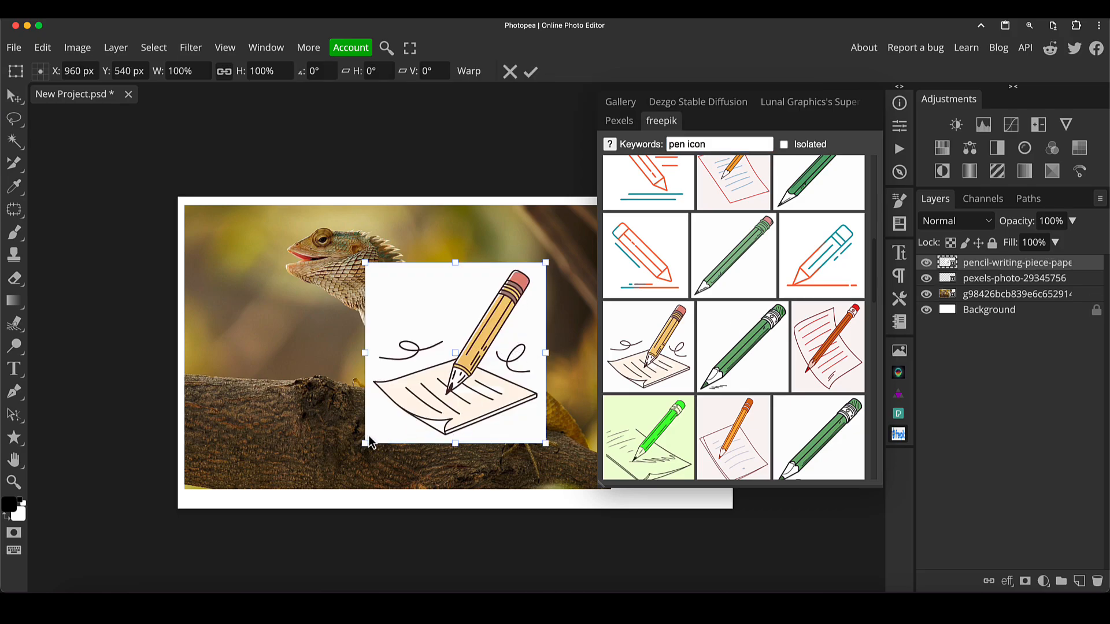
mouse_move(365, 443)
left_mouse_down()
mouse_move(267, 526)
mouse_move(272, 537)
left_mouse_up()
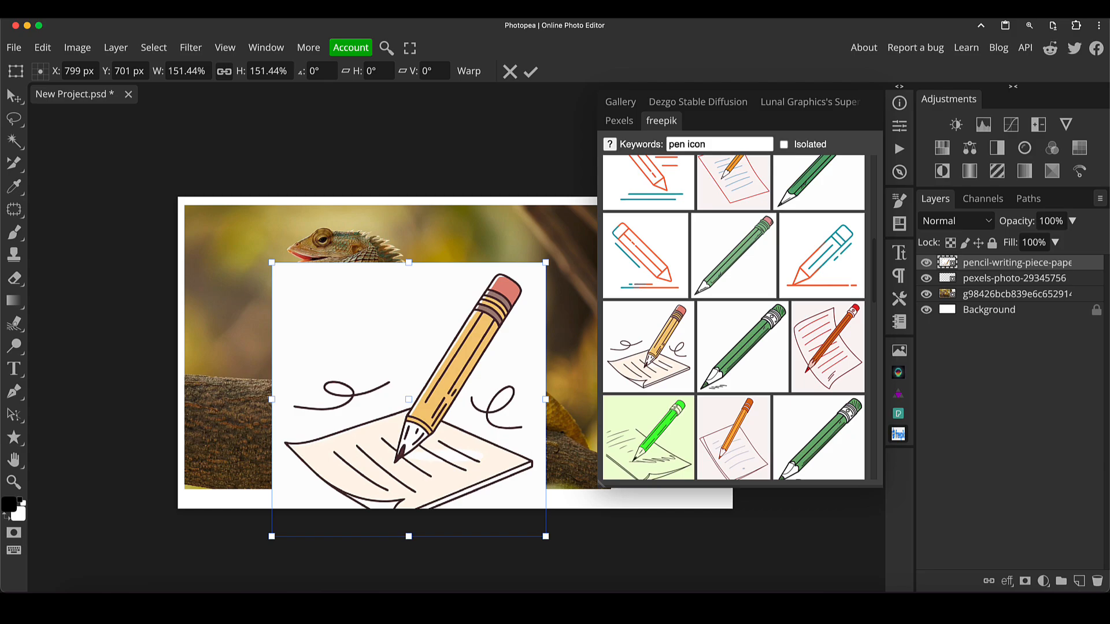
mouse_move(547, 265)
left_mouse_down()
mouse_move(614, 193)
mouse_move(526, 356)
mouse_move(569, 238)
mouse_move(579, 242)
left_mouse_up()
key("Return")
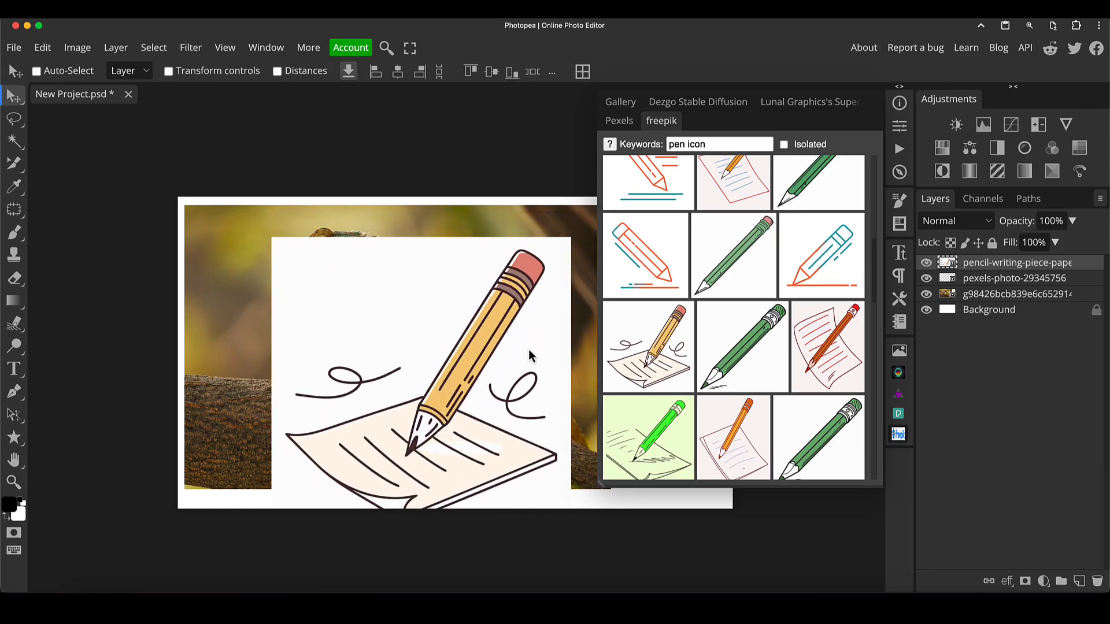
left_click_drag(515, 359, 431, 337)
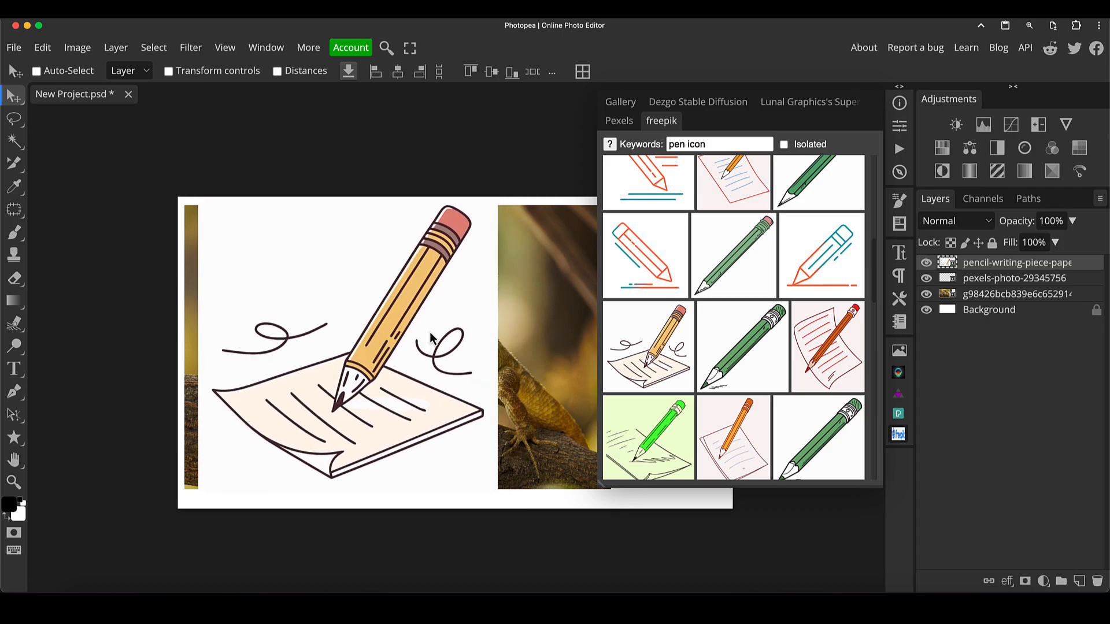
- Turn on the Isolated filter and place the 3D blue pen-tool cursor image, enlarged to about 138%
left_click(784, 145)
scroll(741, 244, "down", 5)
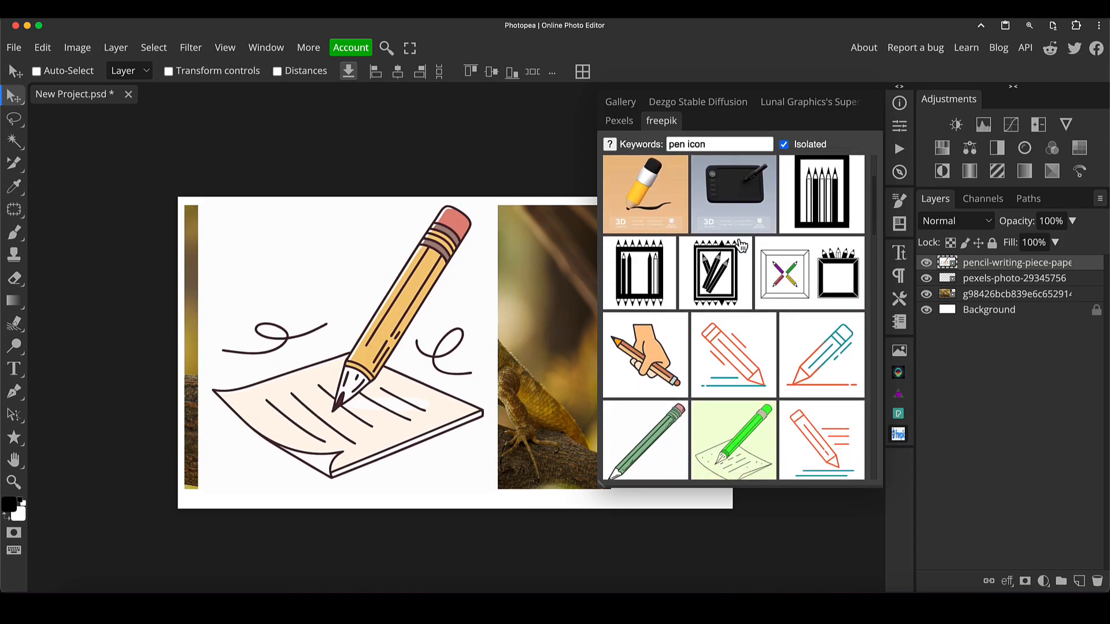
scroll(740, 243, "down", 5)
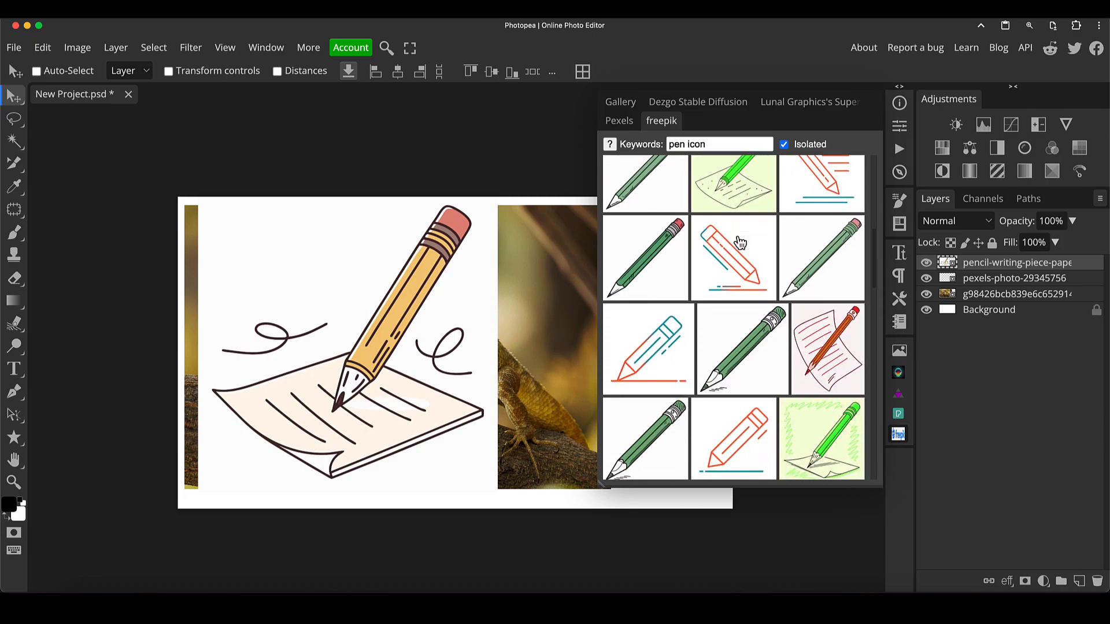
scroll(741, 244, "down", 6)
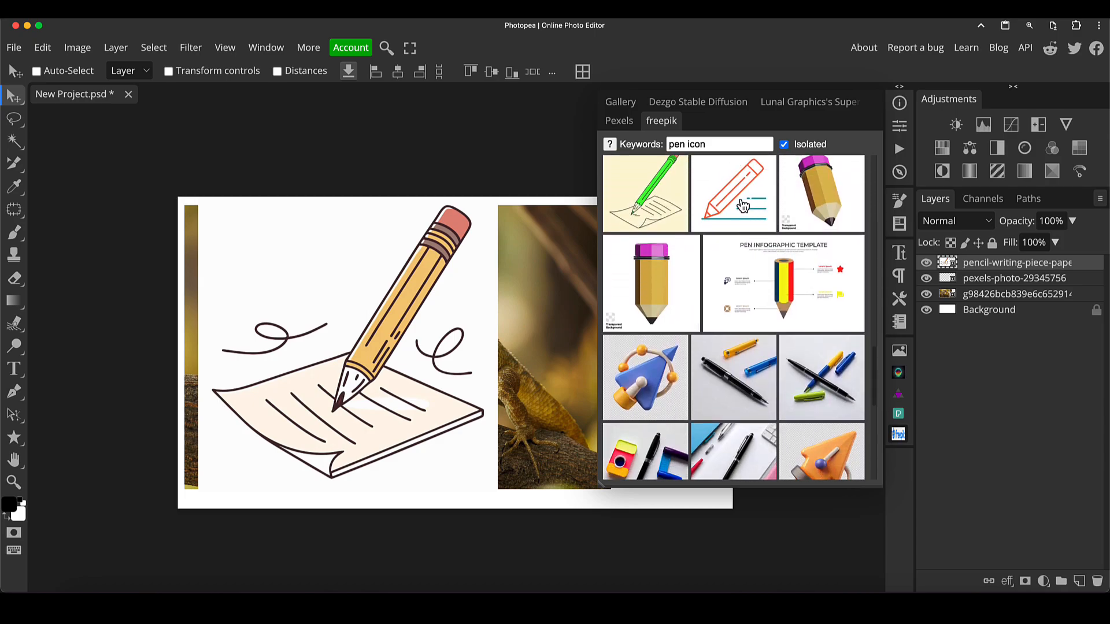
scroll(712, 249, "down", 3)
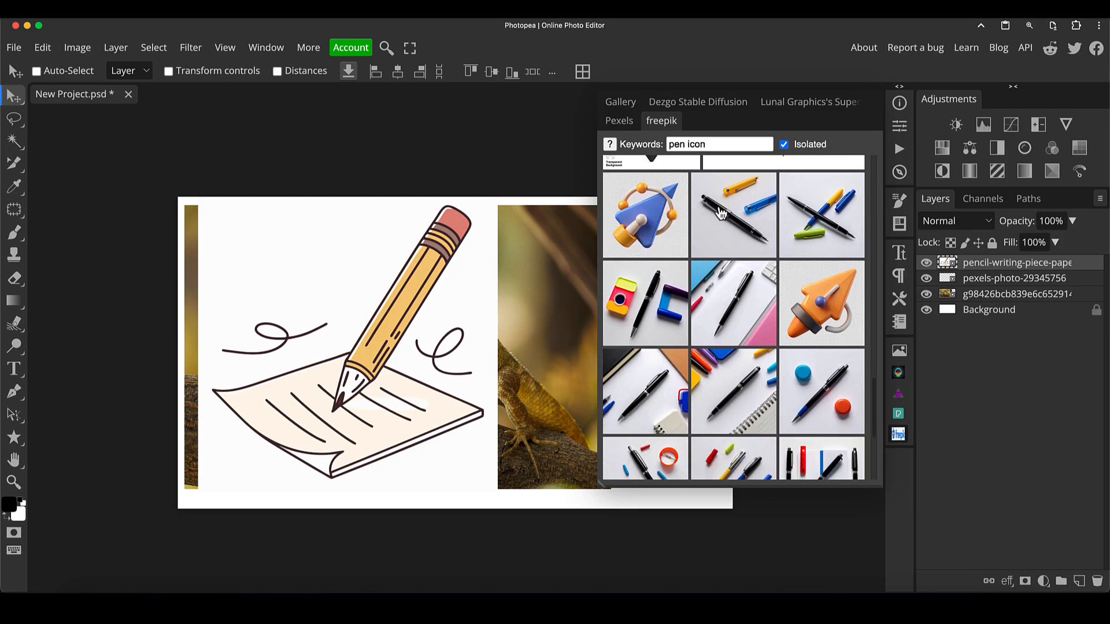
scroll(717, 231, "up", 2)
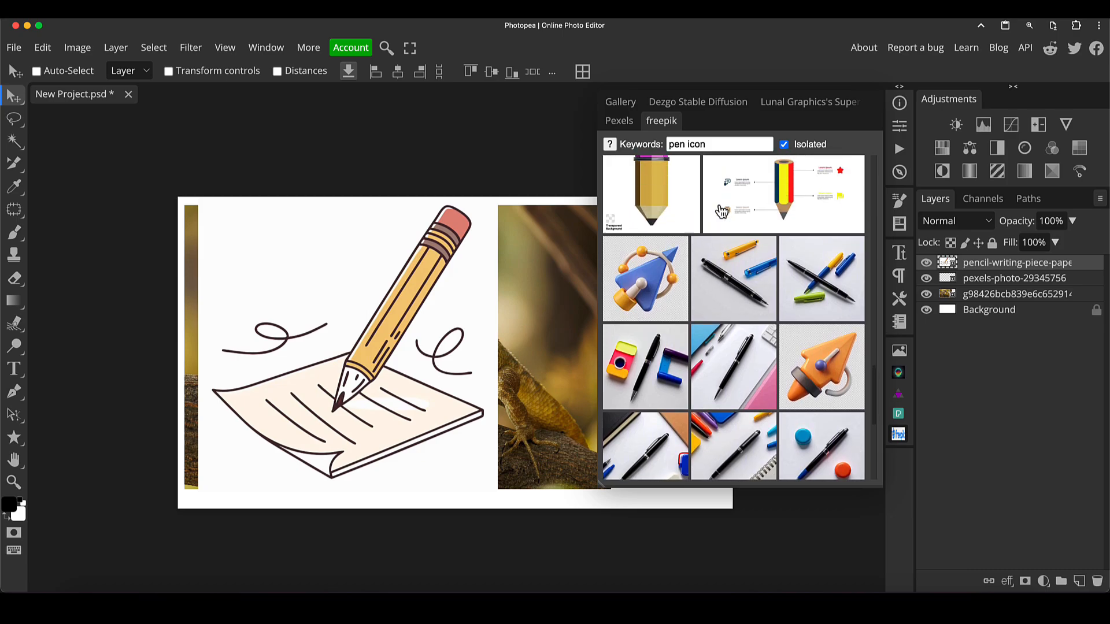
left_click(674, 309)
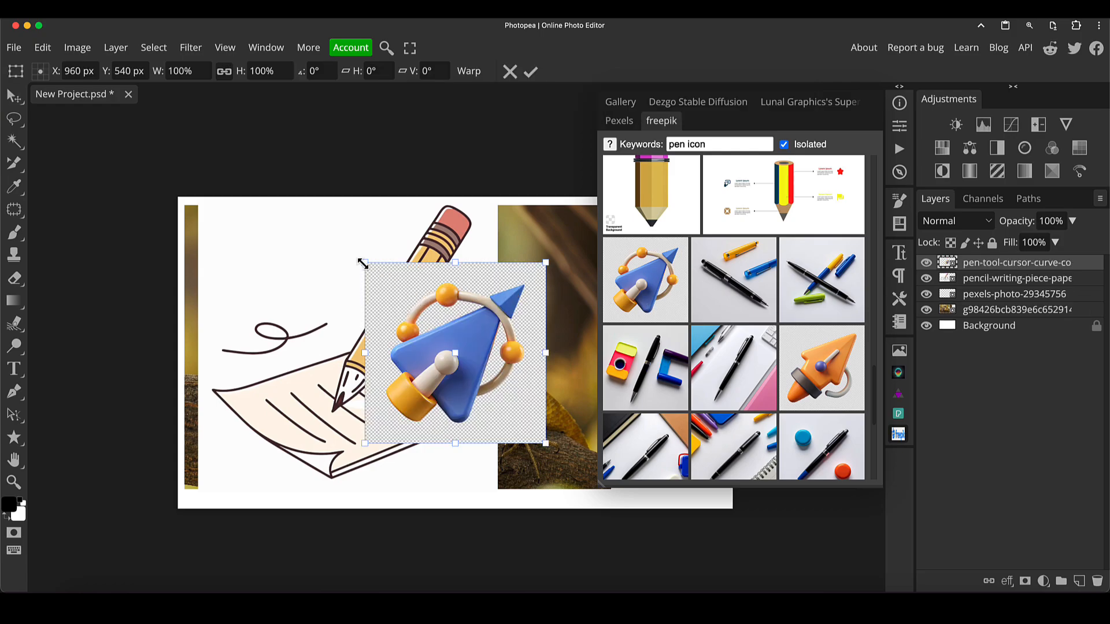
left_click_drag(363, 262, 280, 210)
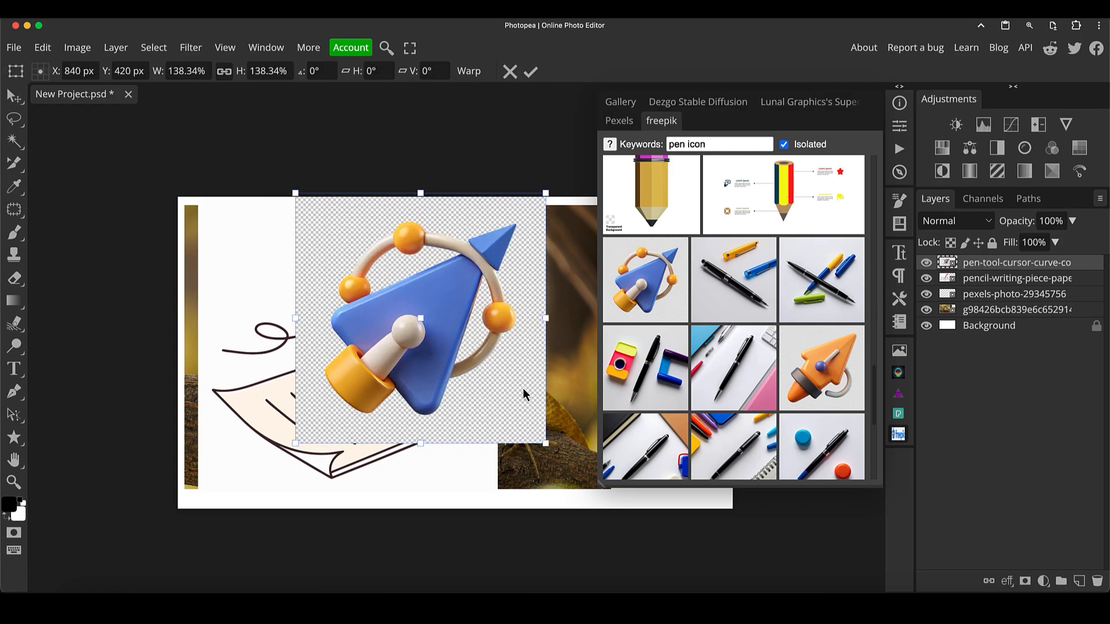
key("Return")
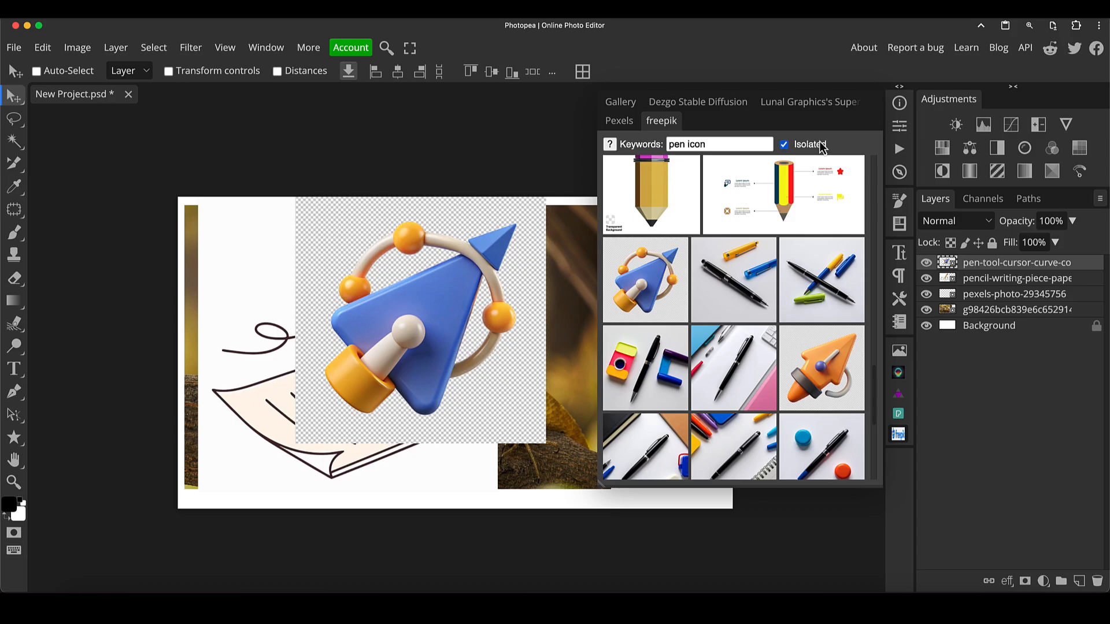
- Turn off the Isolated filter and scroll through the pen icon results
left_click(784, 144)
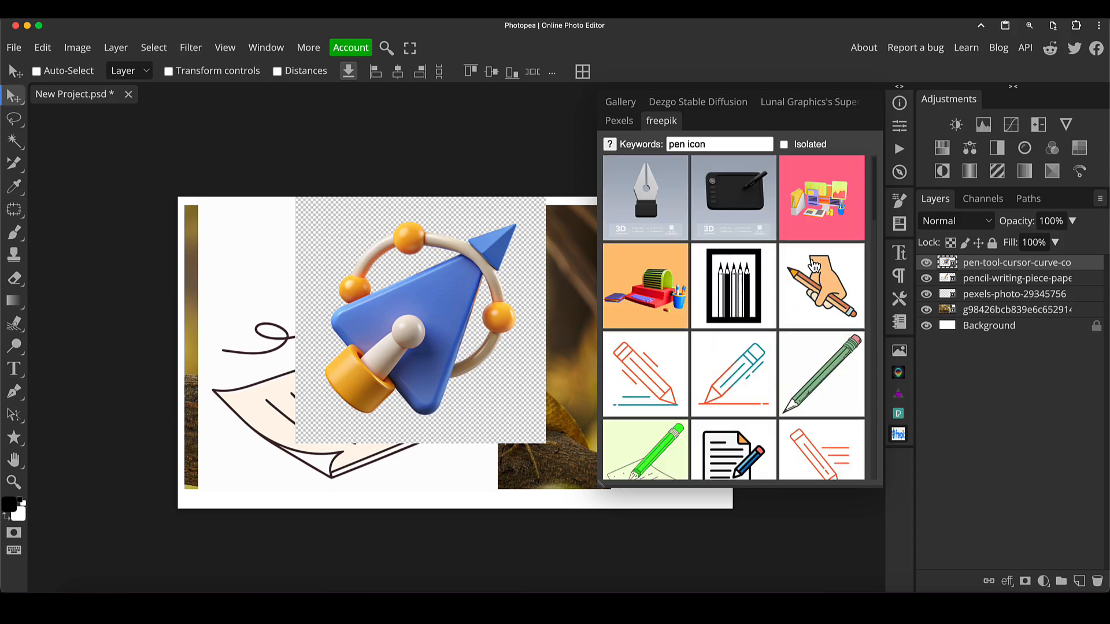
scroll(757, 280, "down", 10)
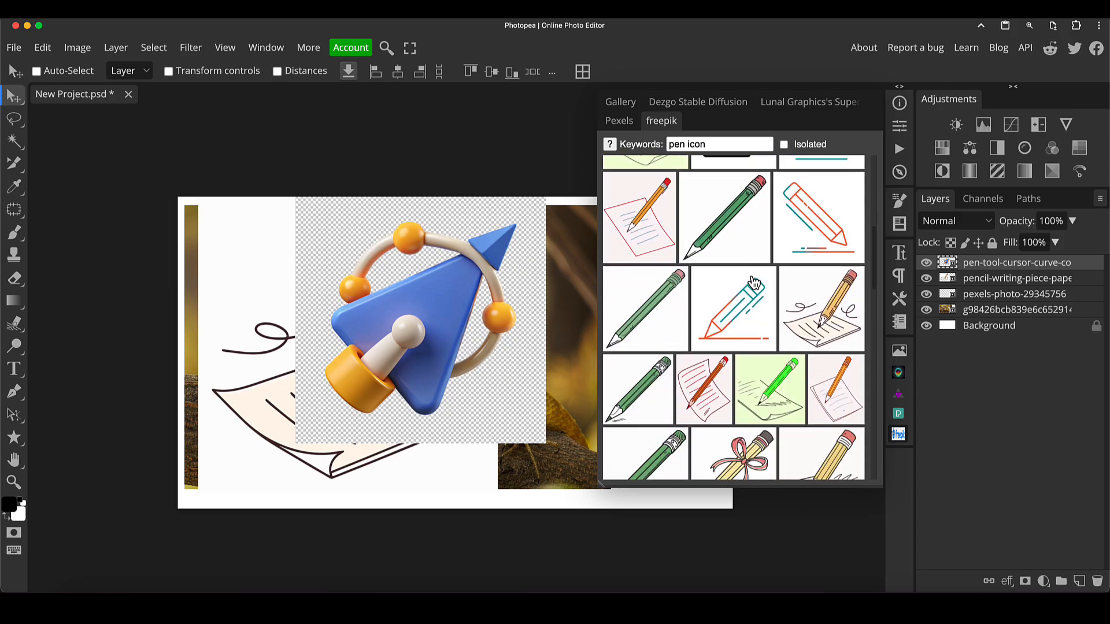
scroll(754, 284, "down", 3)
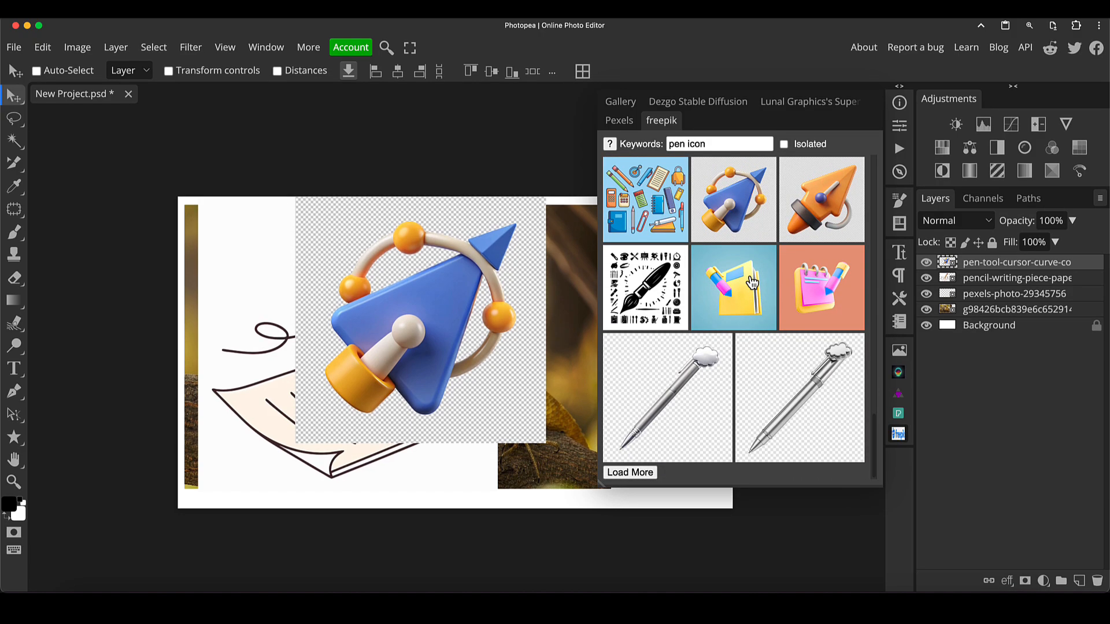